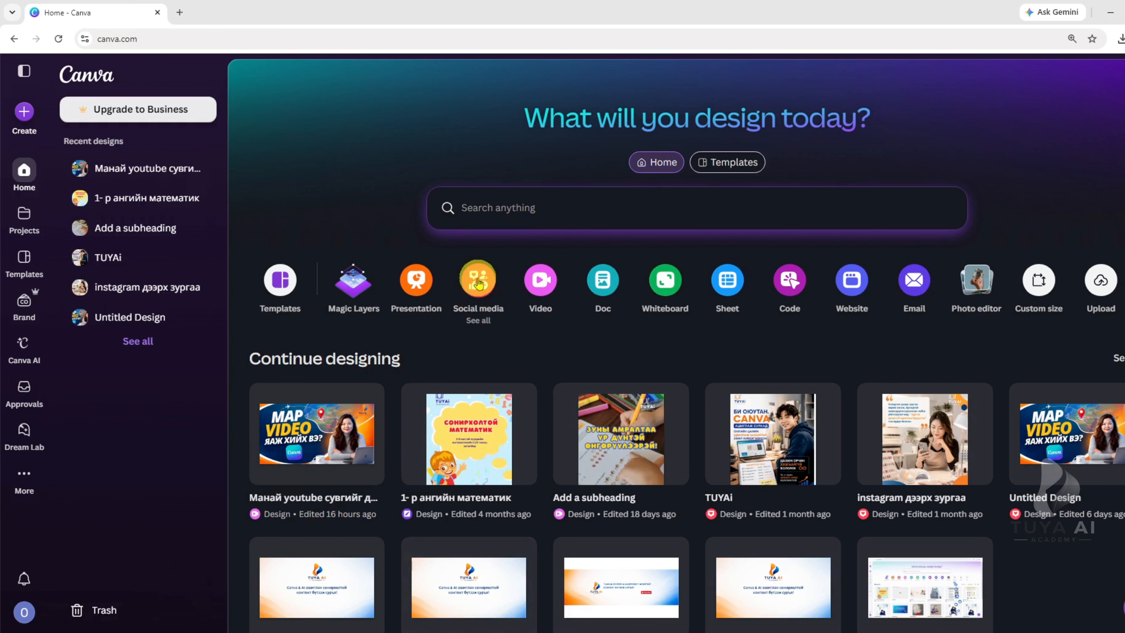
# Create a blank Facebook Post (Landscape) design from the social media formats.
pyautogui.click(478, 282)
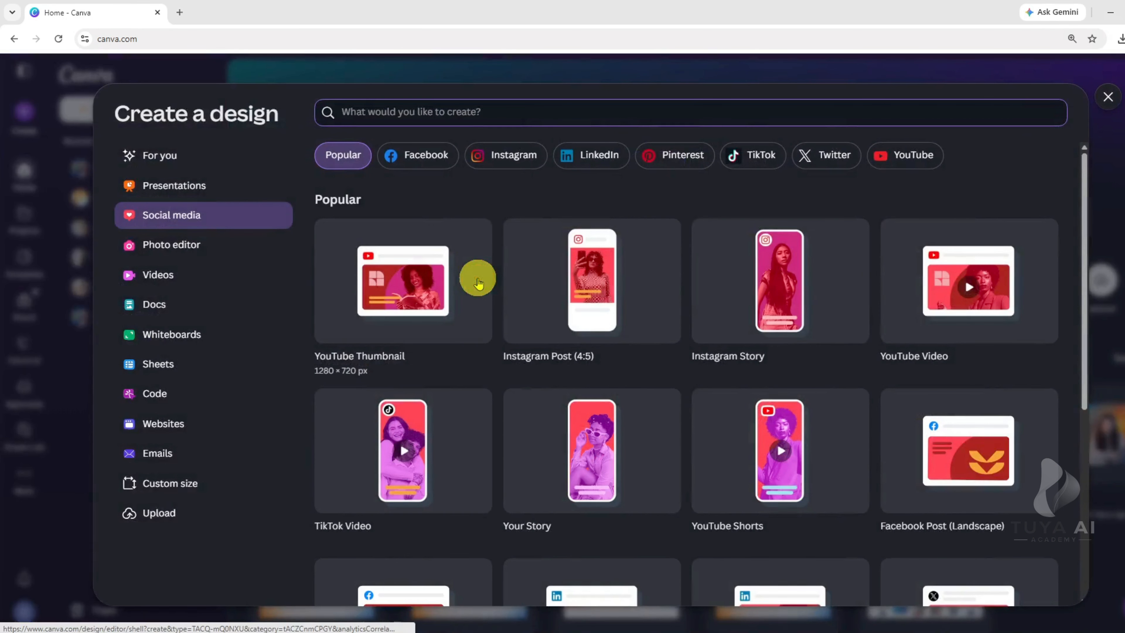
pyautogui.scroll(-3, 394, 485)
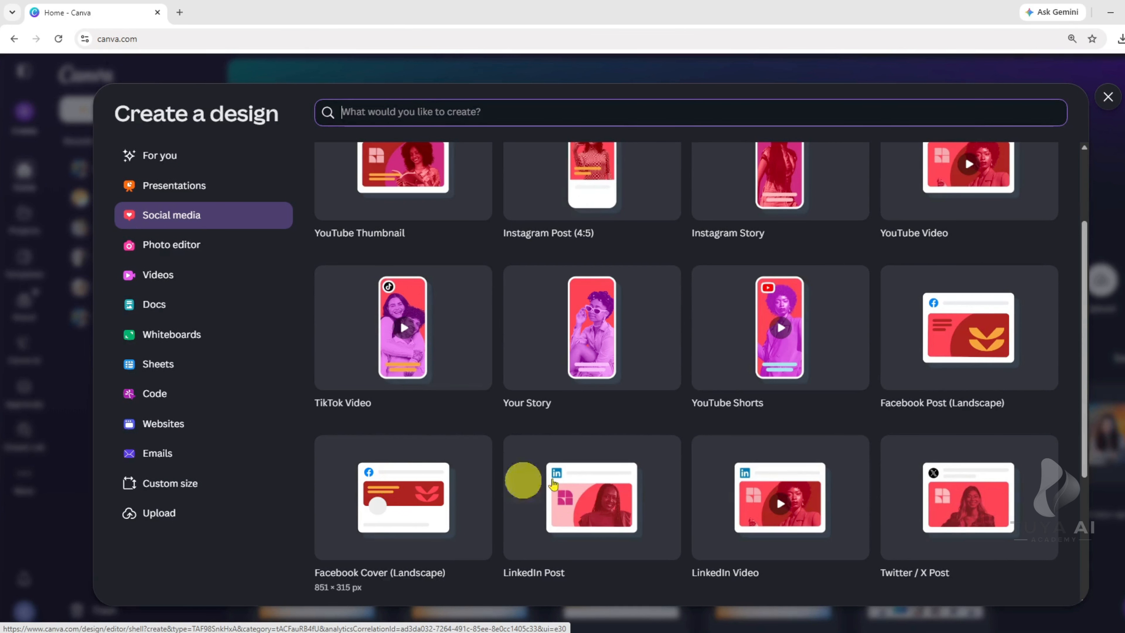
pyautogui.click(970, 332)
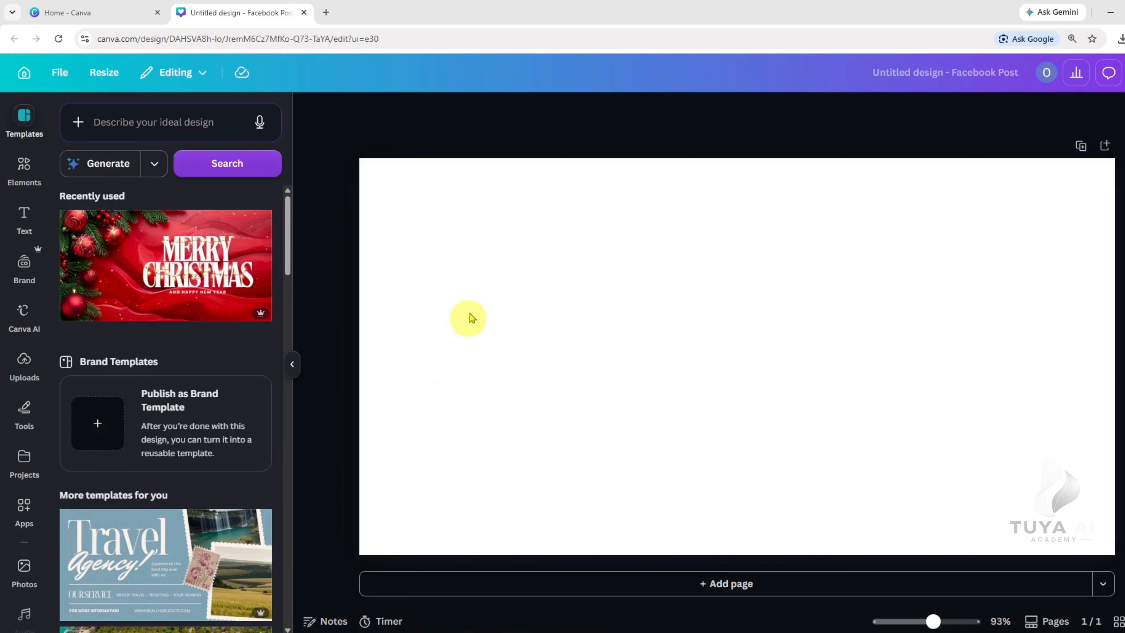
# Add a square shape and stretch it across the full page width, down to the page's lower edge, covering about the lower two thirds.
pyautogui.click(27, 418)
pyautogui.click(68, 299)
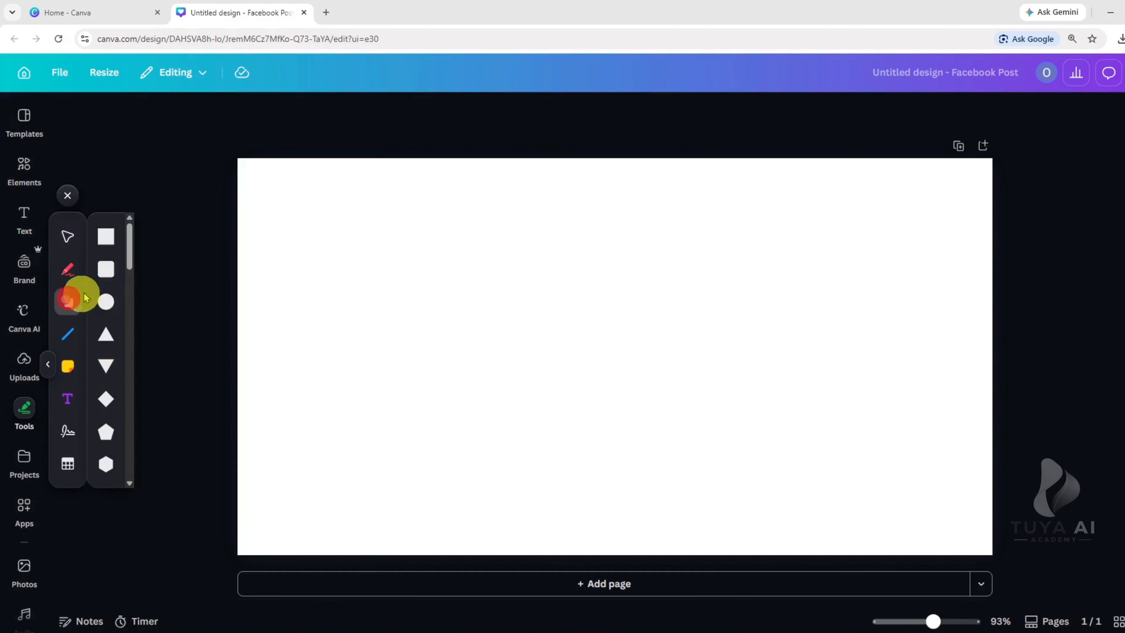
pyautogui.click(105, 242)
pyautogui.moveTo(556, 355); pyautogui.dragTo(237, 361)
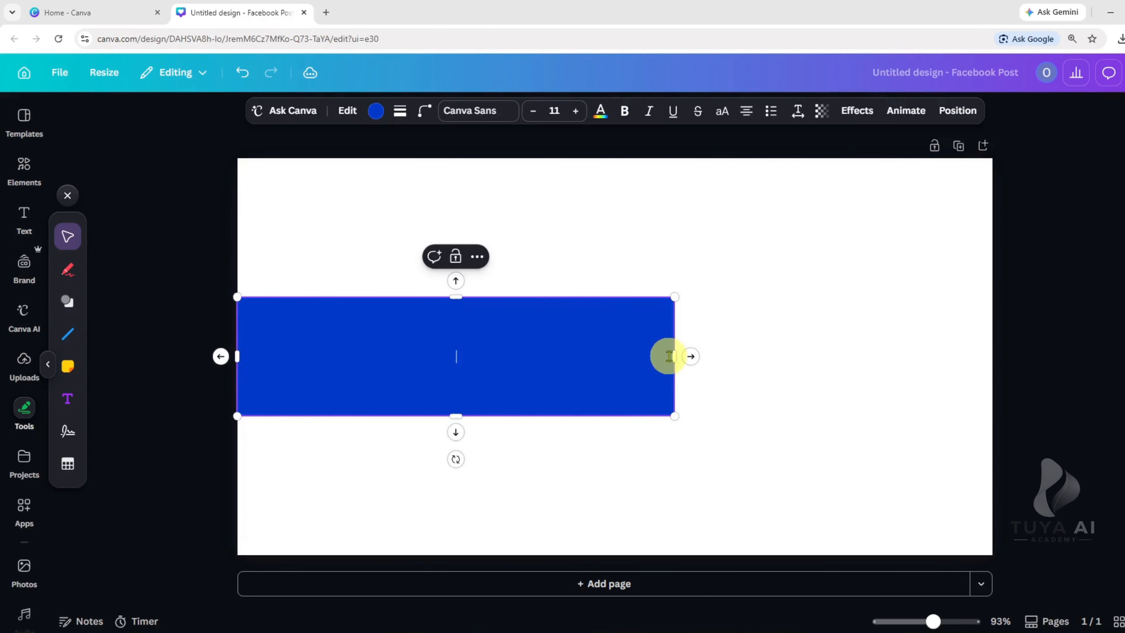
pyautogui.moveTo(694, 359); pyautogui.dragTo(994, 376)
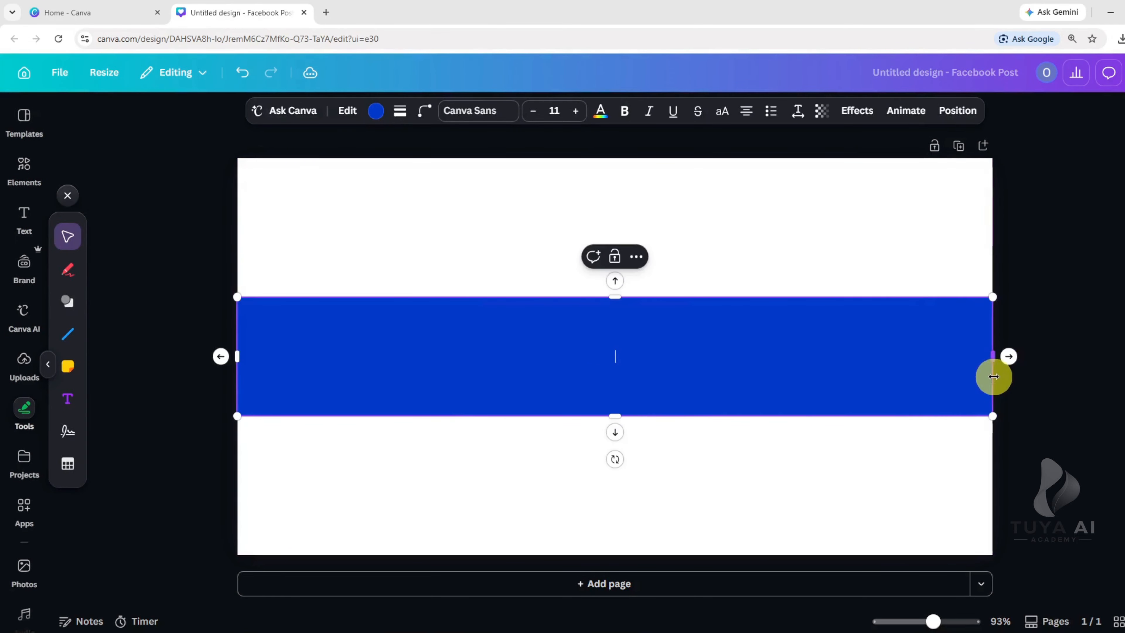
pyautogui.moveTo(618, 416); pyautogui.dragTo(633, 550)
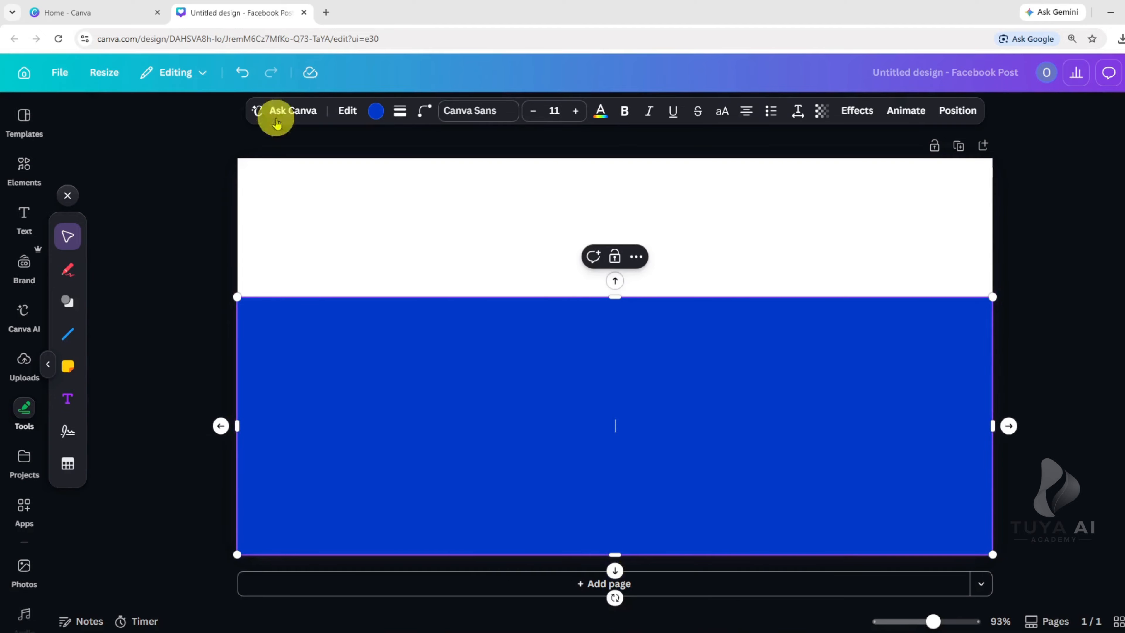
# Fill the rectangle with the mid grey from the default solid colors.
pyautogui.click(375, 110)
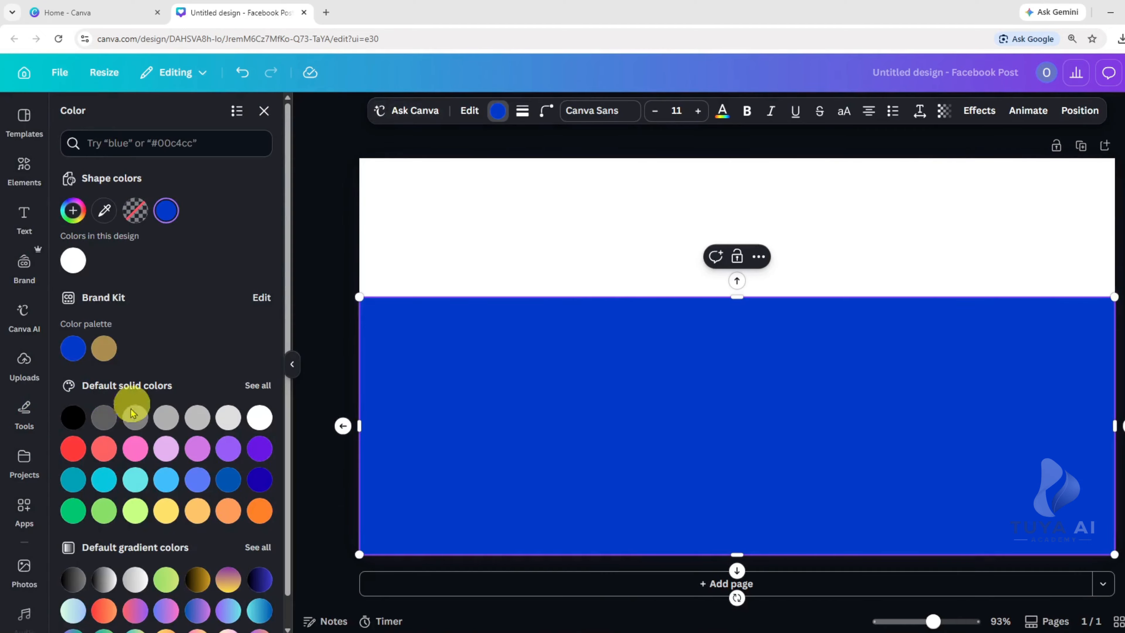
pyautogui.click(167, 419)
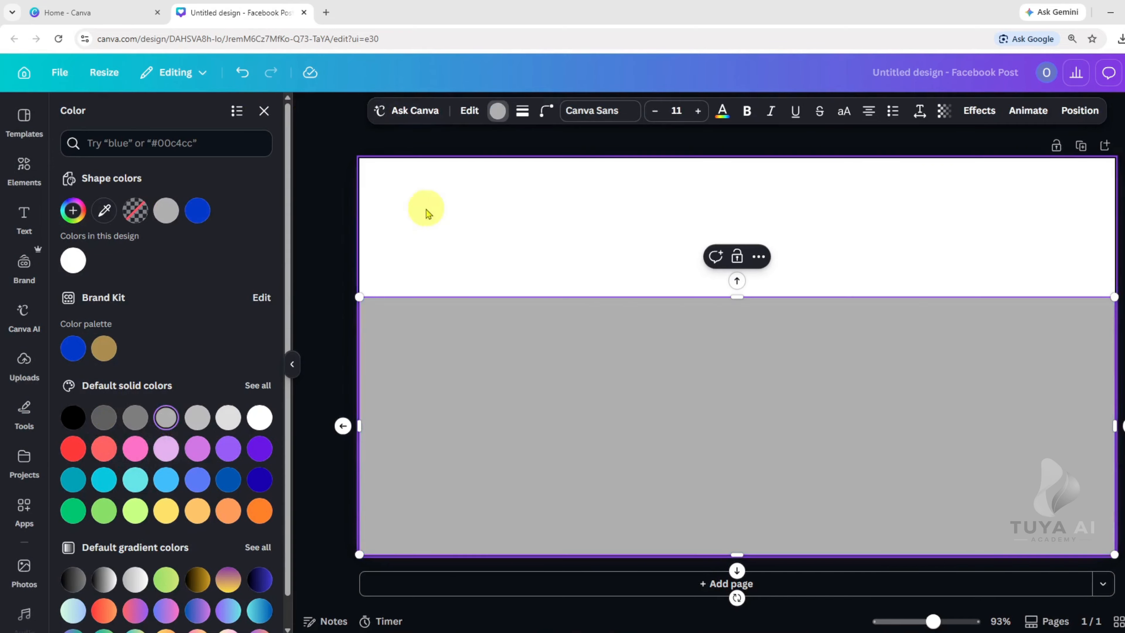
pyautogui.click(264, 110)
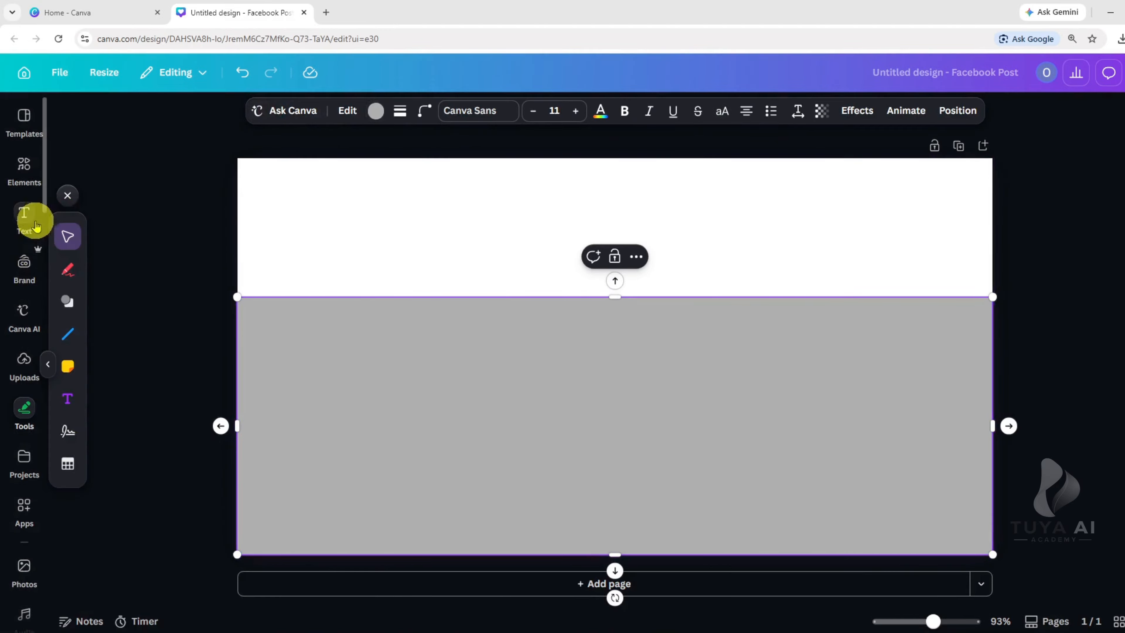
# Add a heading reading "ХӨВСГӨЛ" and set it in uppercase.
pyautogui.click(24, 215)
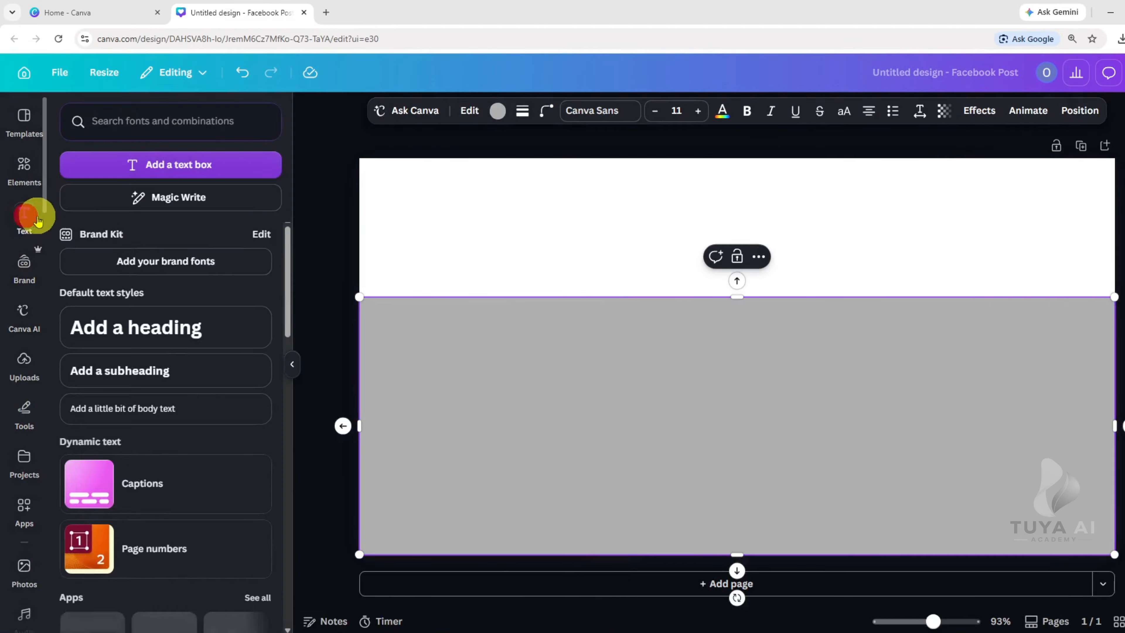
pyautogui.click(139, 332)
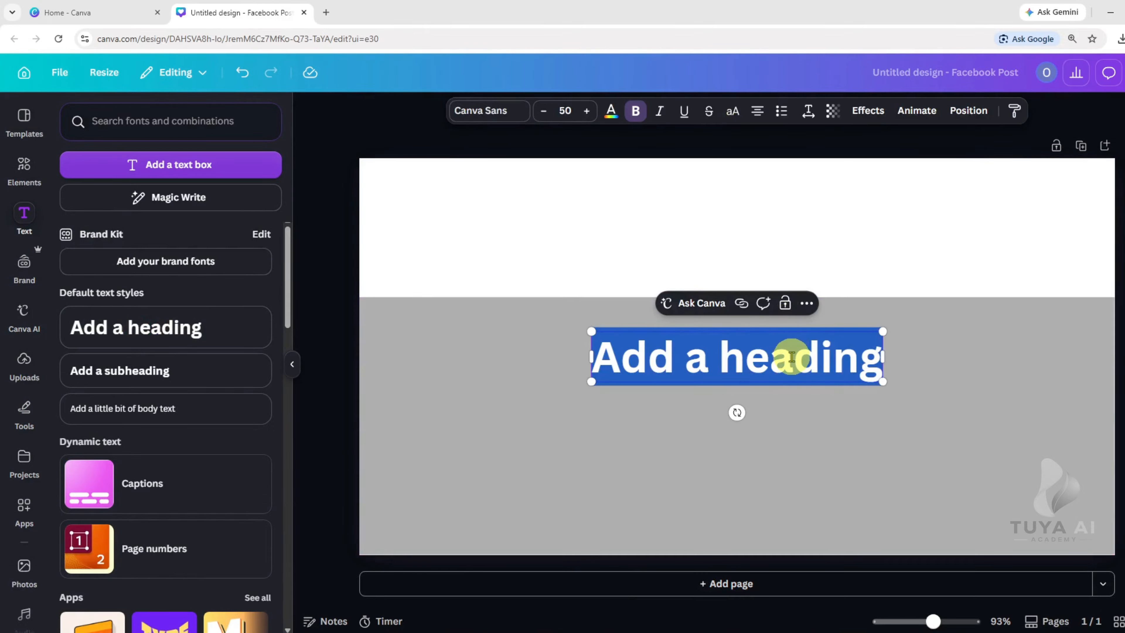
pyautogui.write('Х')
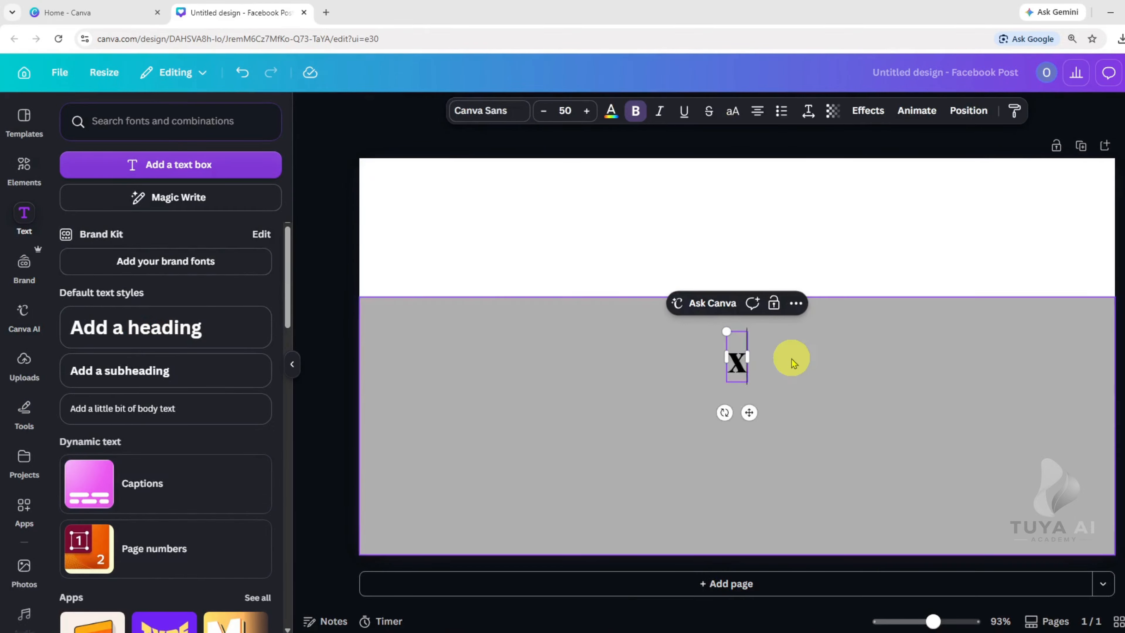
pyautogui.write('ӨВМ')
pyautogui.press('BackSpace')
pyautogui.write('СГӨЛ')
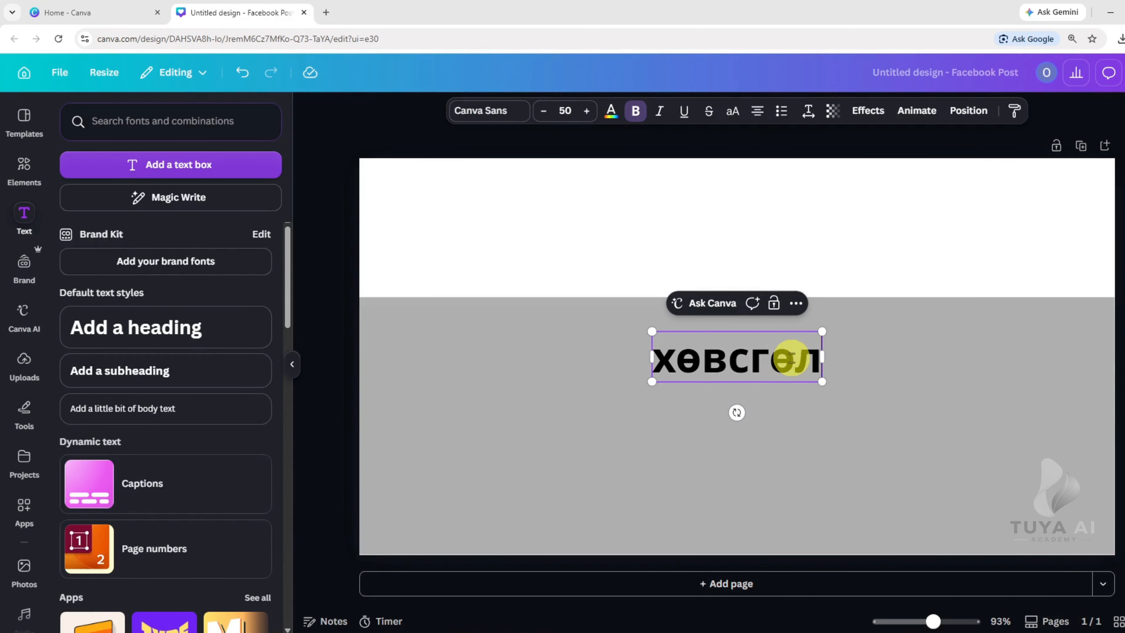
pyautogui.click(732, 110)
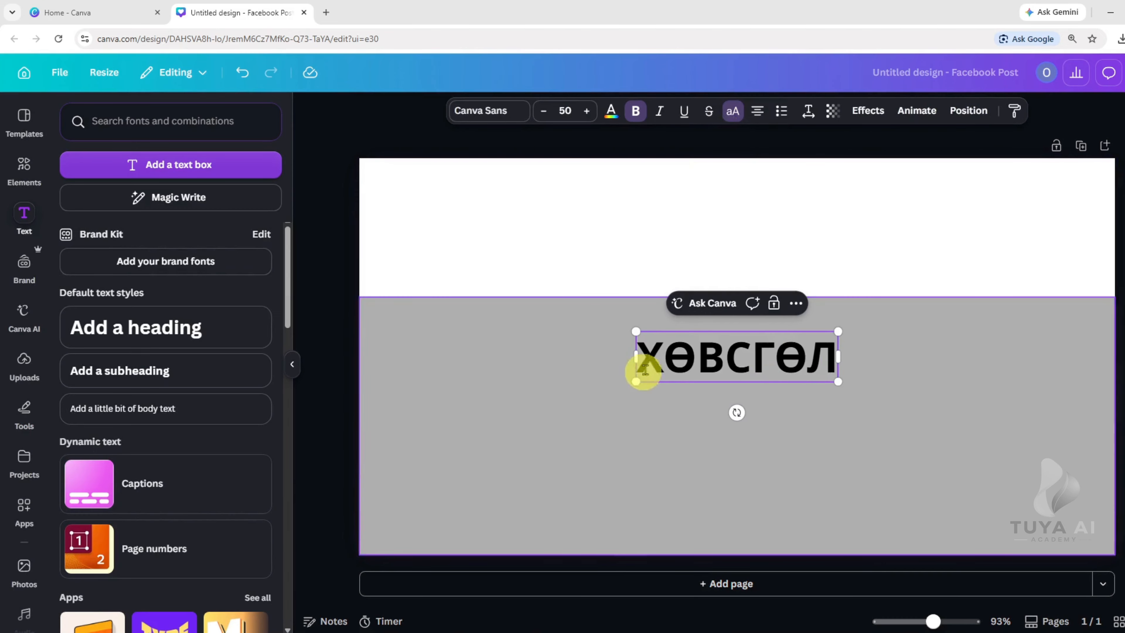
# Enlarge the heading to font size 150 and move it up so it straddles the rectangle's upper edge.
pyautogui.moveTo(632, 327); pyautogui.dragTo(449, 253)
pyautogui.moveTo(844, 289); pyautogui.dragTo(1062, 248)
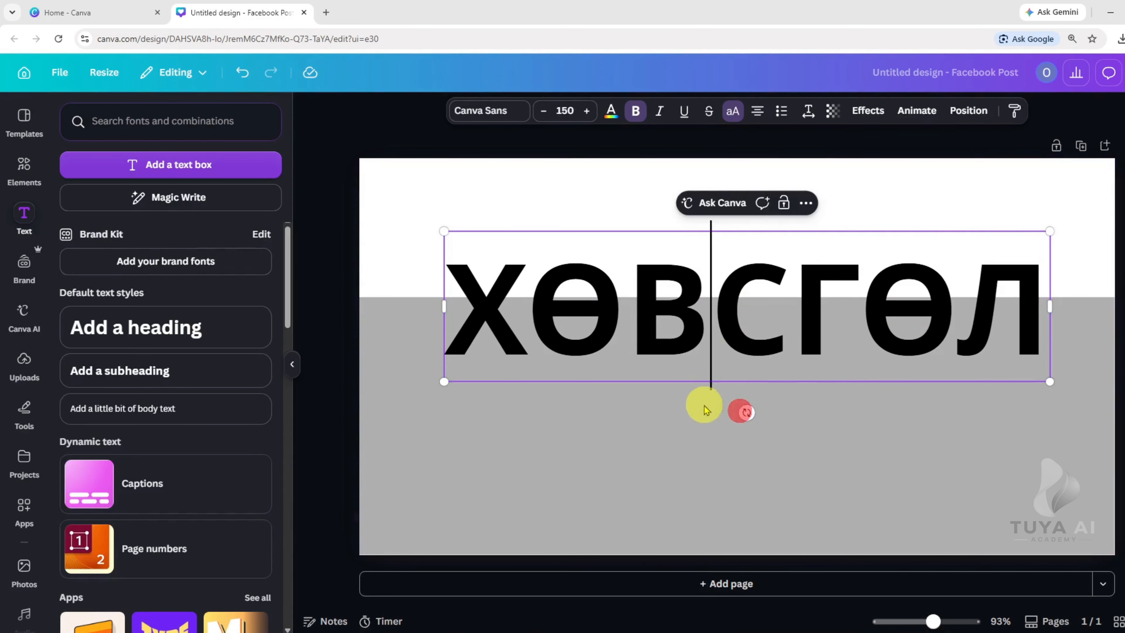
pyautogui.click(704, 402)
pyautogui.click(954, 168)
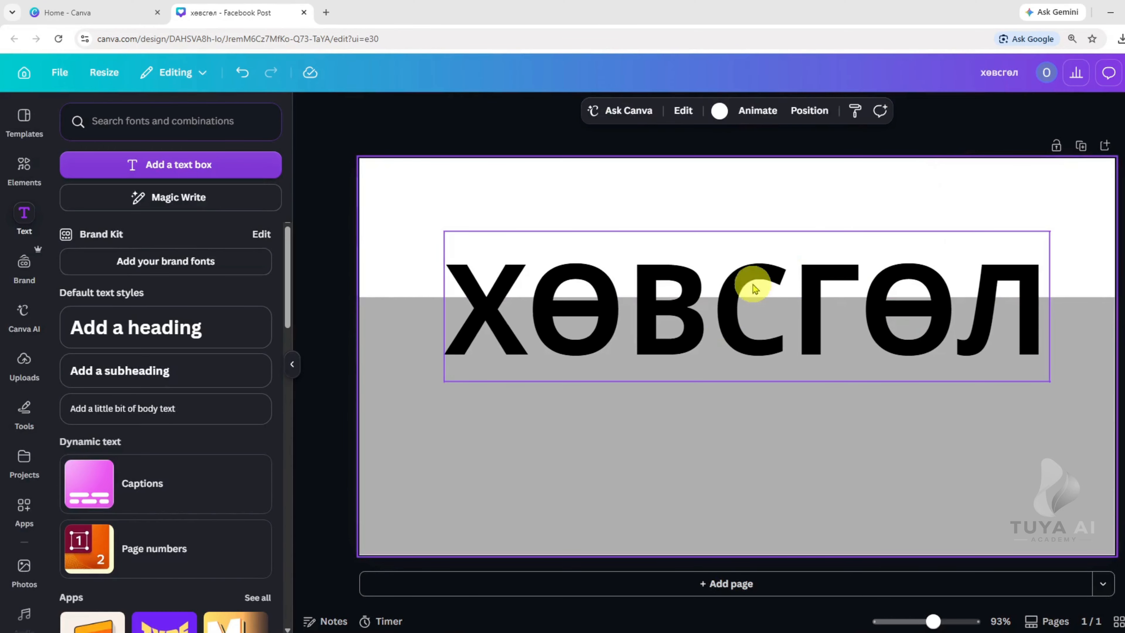
pyautogui.moveTo(754, 284); pyautogui.dragTo(752, 253)
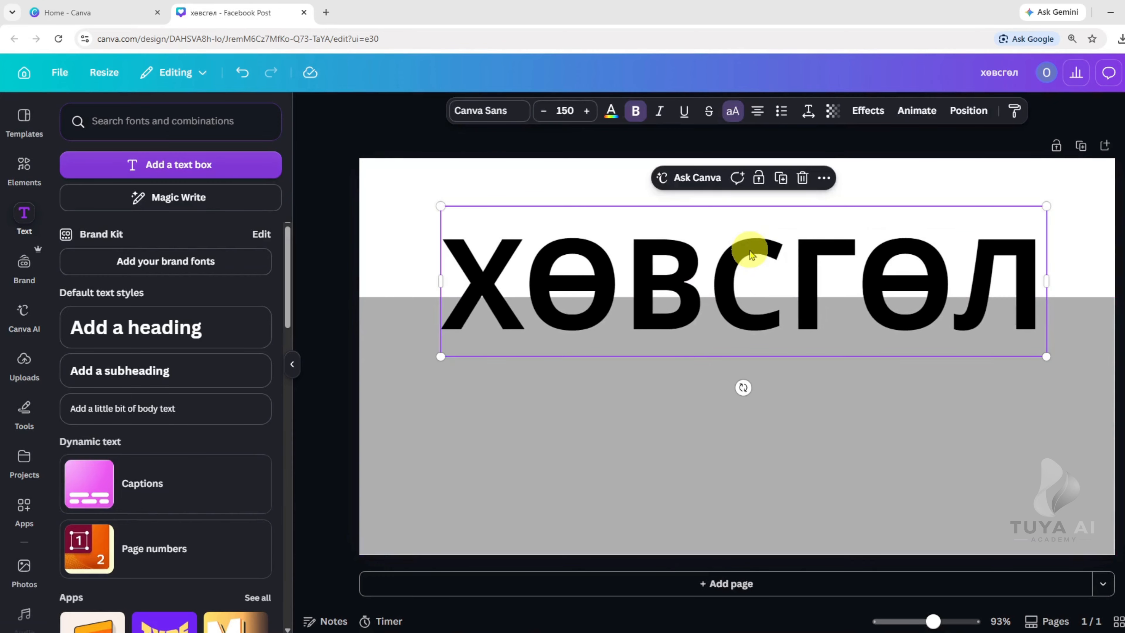
# Apply an Outline effect to the heading in white with a thickness of 77.
pyautogui.click(869, 113)
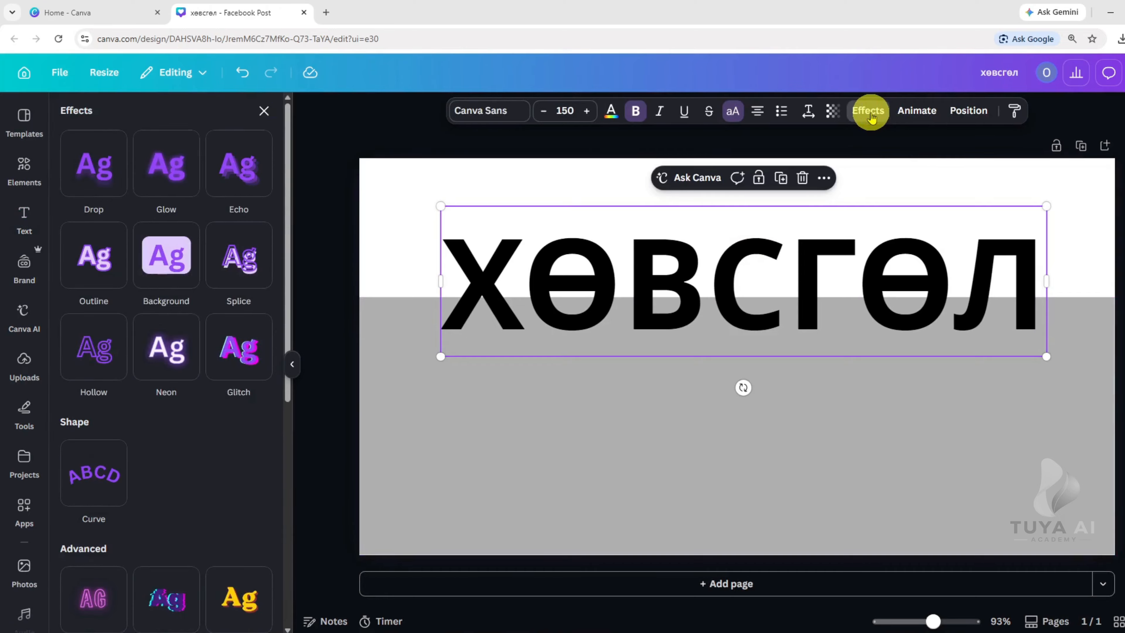
pyautogui.click(101, 261)
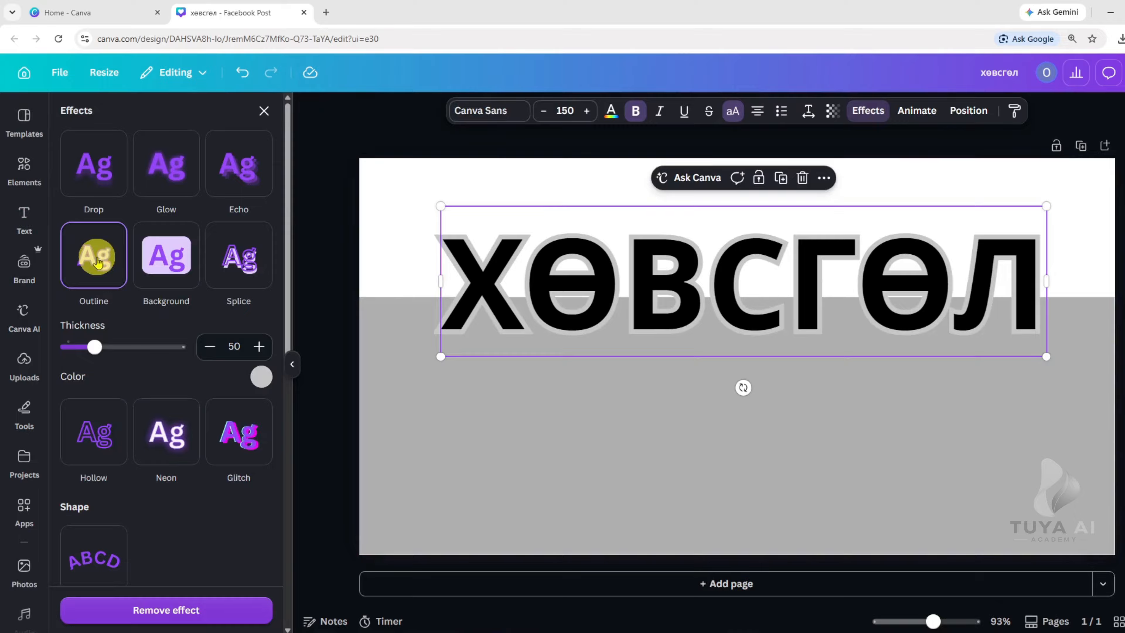
pyautogui.click(260, 375)
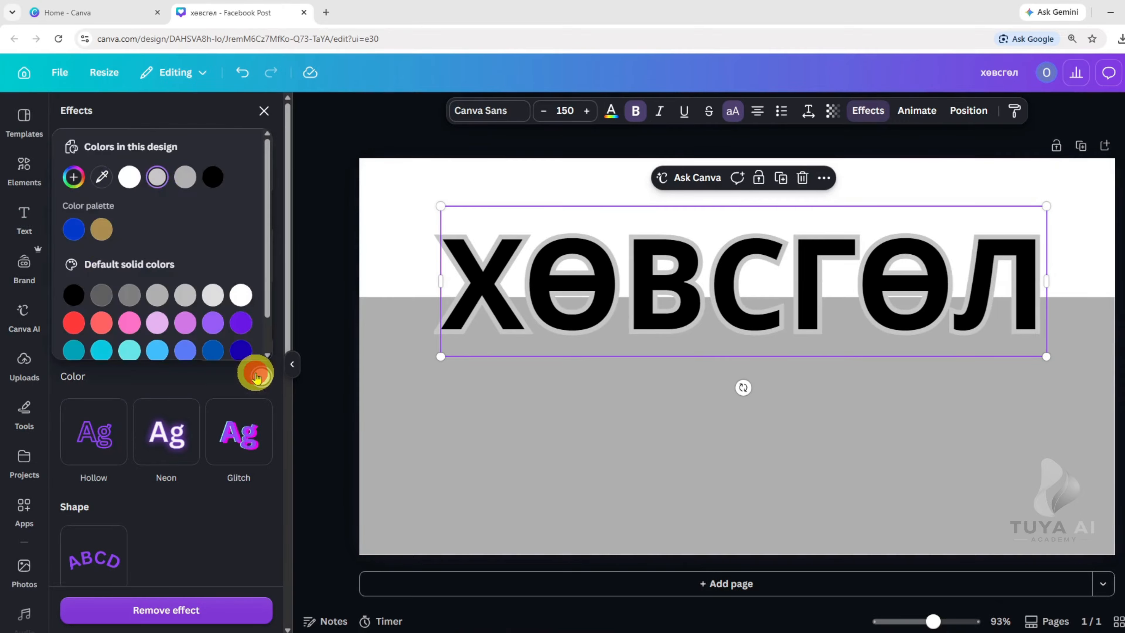
pyautogui.click(243, 297)
pyautogui.click(196, 376)
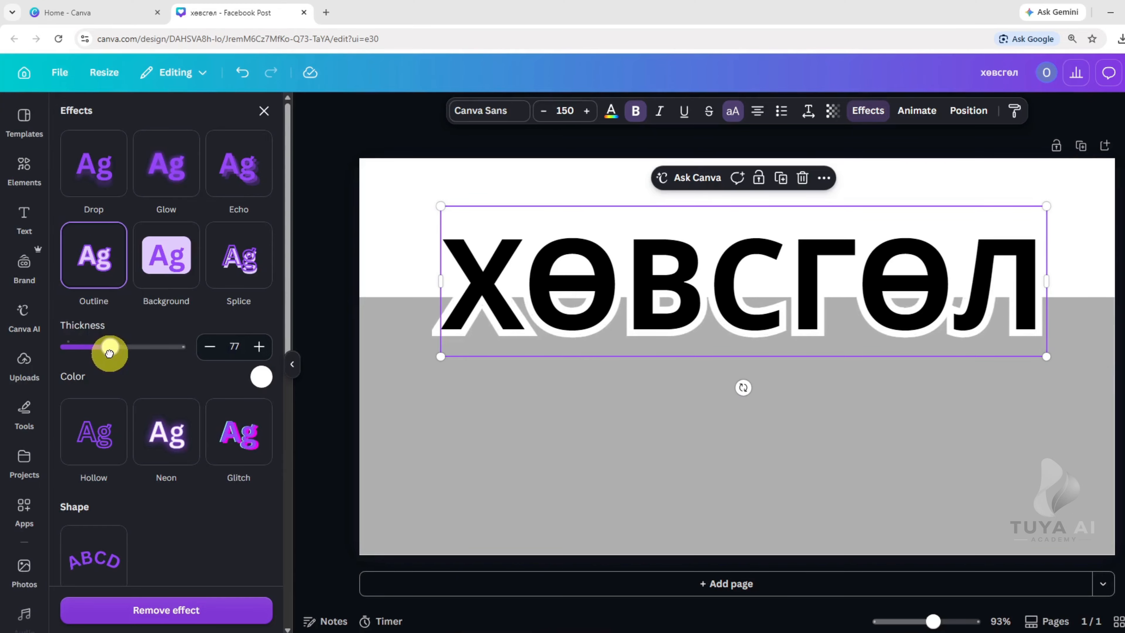
# Enlarge the heading to font size 166 and shift it slightly higher over the rectangle's edge.
pyautogui.moveTo(441, 356); pyautogui.dragTo(412, 367)
pyautogui.moveTo(1047, 363); pyautogui.dragTo(1081, 373)
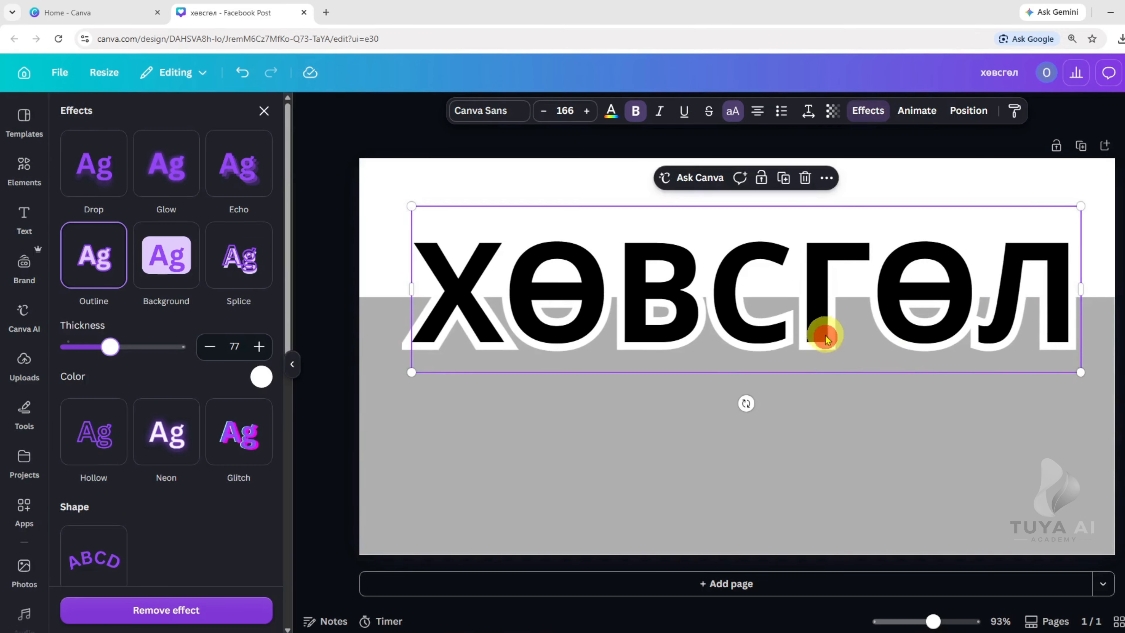
pyautogui.moveTo(824, 332); pyautogui.dragTo(824, 328)
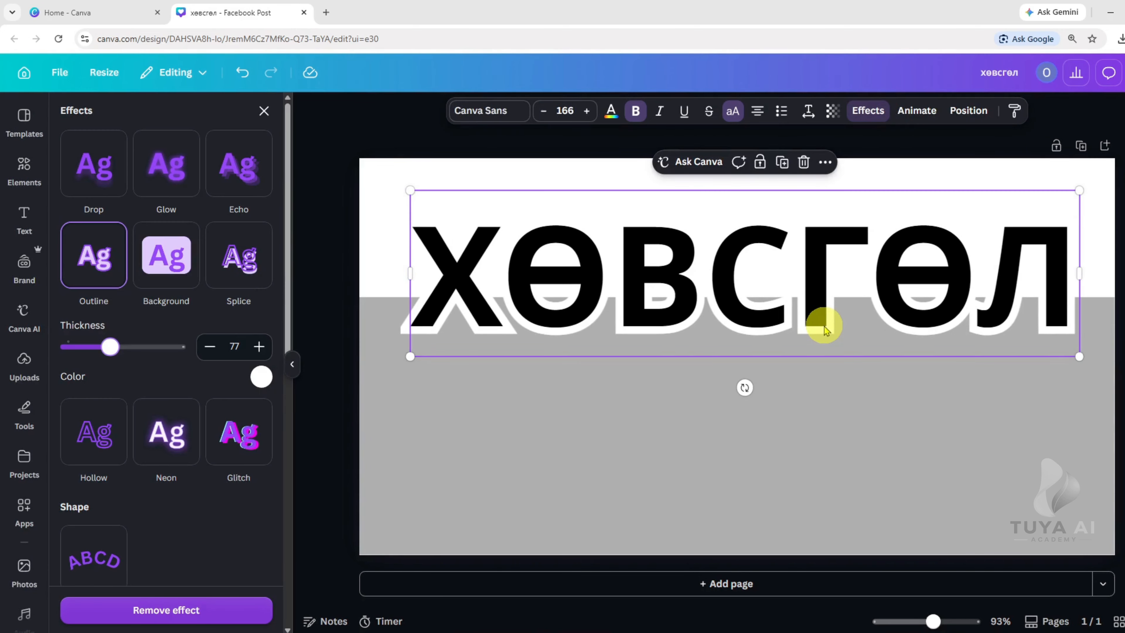
# Find the Shape Cutout app and export the current design into it as a PNG at size 1 and high quality.
pyautogui.click(24, 514)
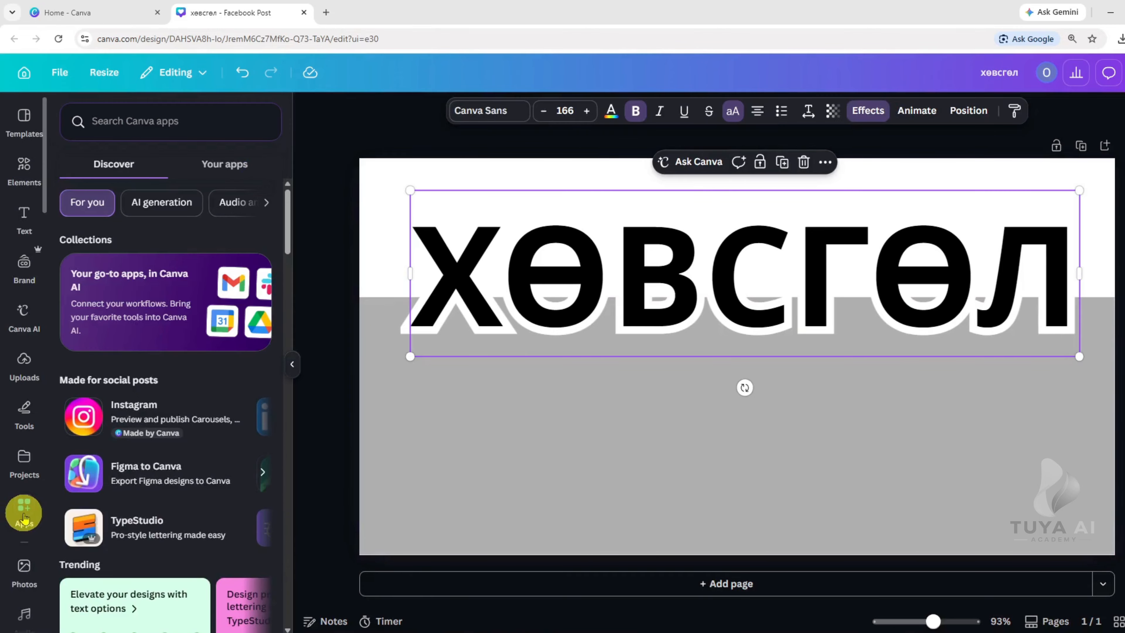
pyautogui.click(106, 124)
pyautogui.write('shape')
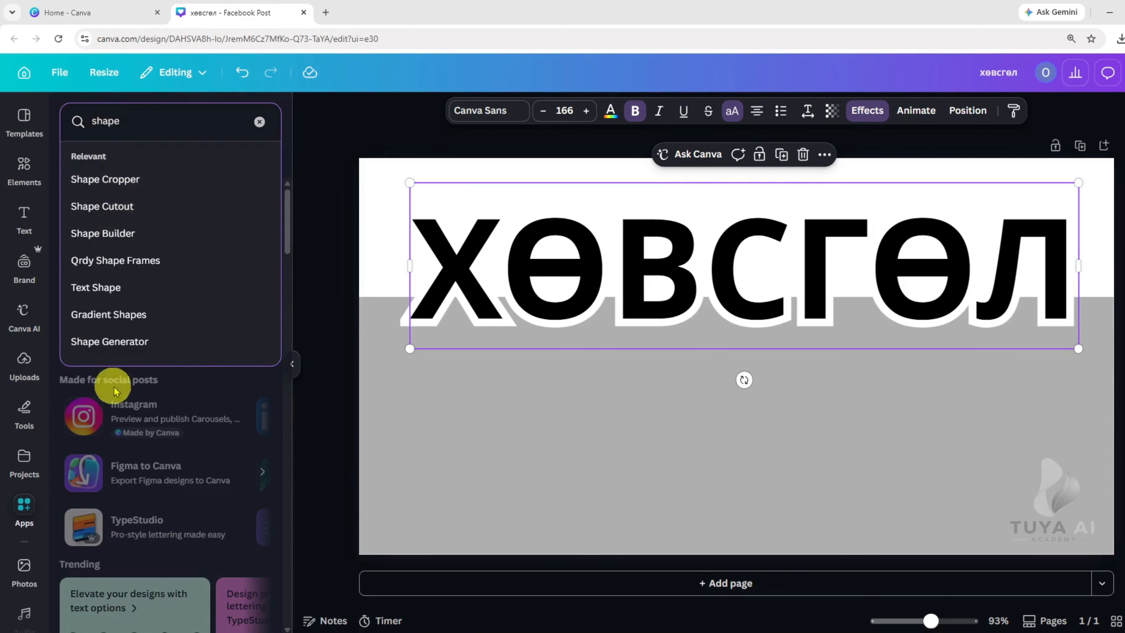
pyautogui.click(128, 209)
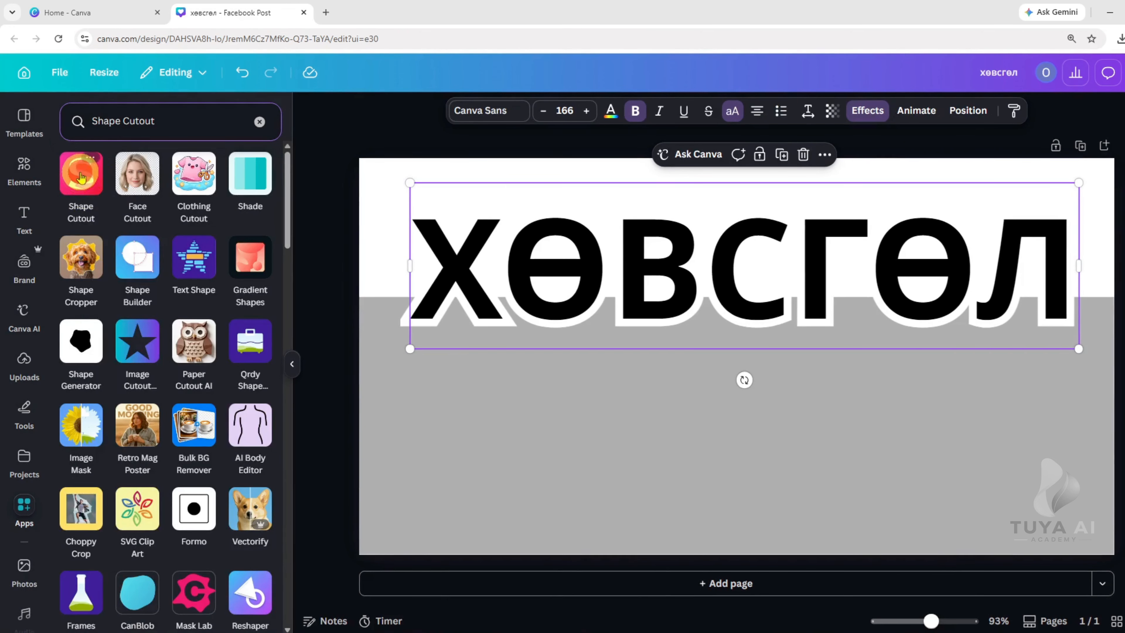
pyautogui.click(81, 176)
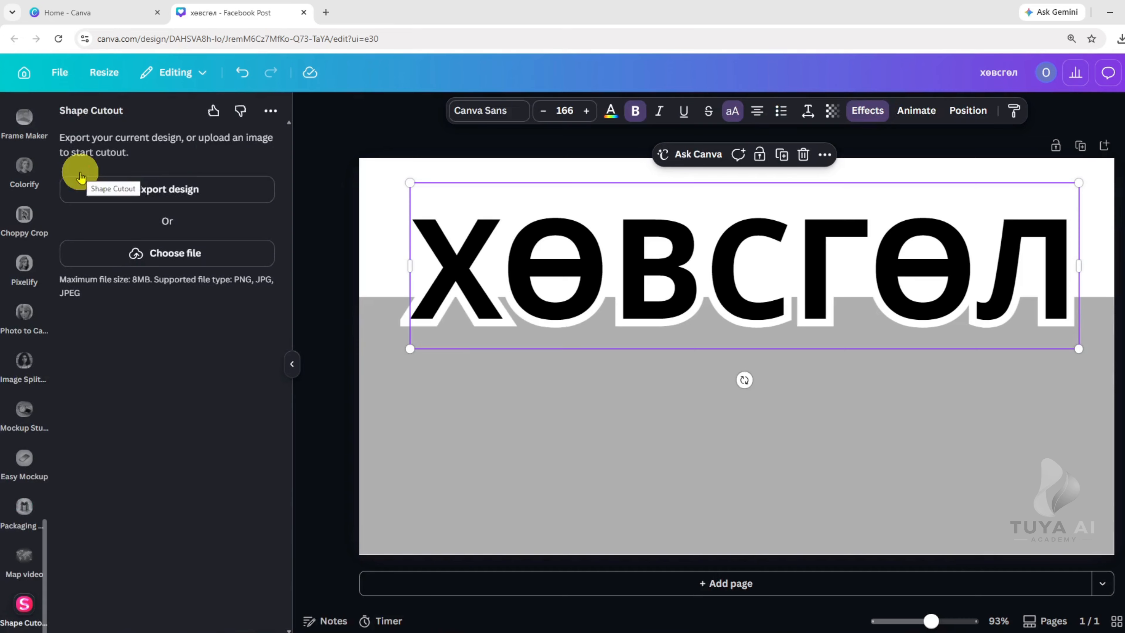
pyautogui.click(162, 190)
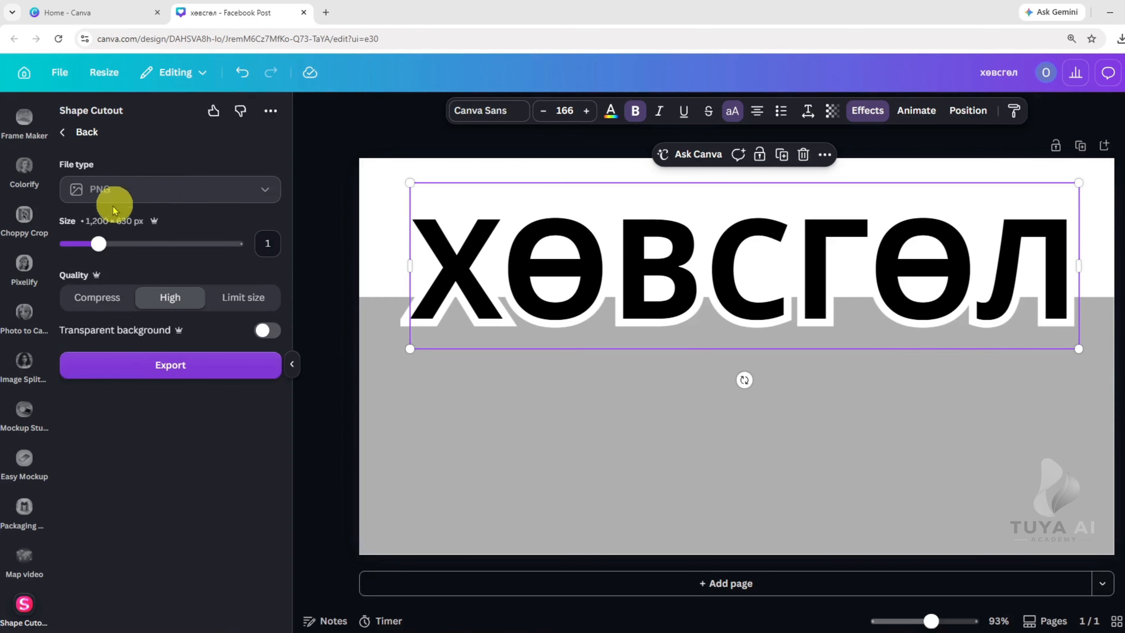
pyautogui.click(176, 373)
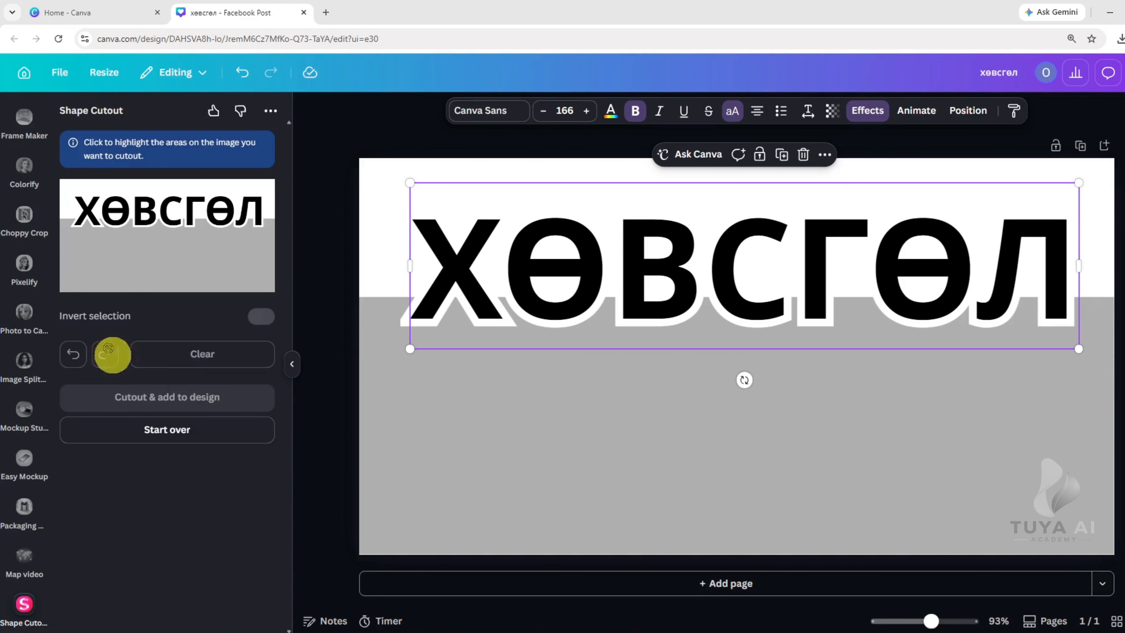
# Select the grey area and all the heading's letters for cutout, add the result to the design and align it with the page's upper edge.
pyautogui.click(125, 266)
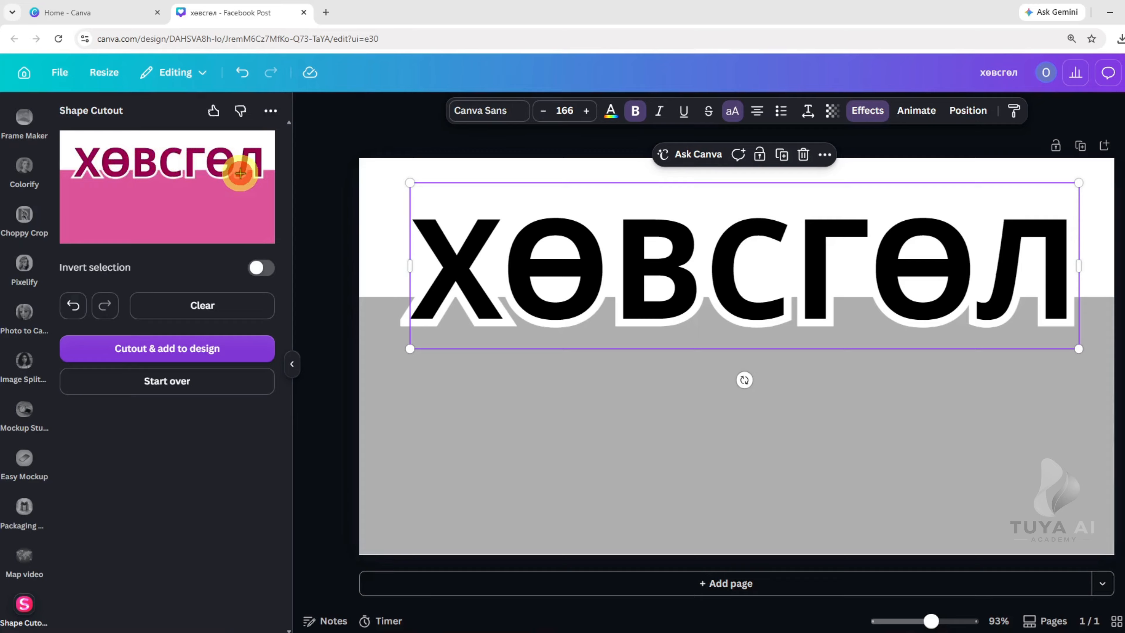
pyautogui.click(199, 354)
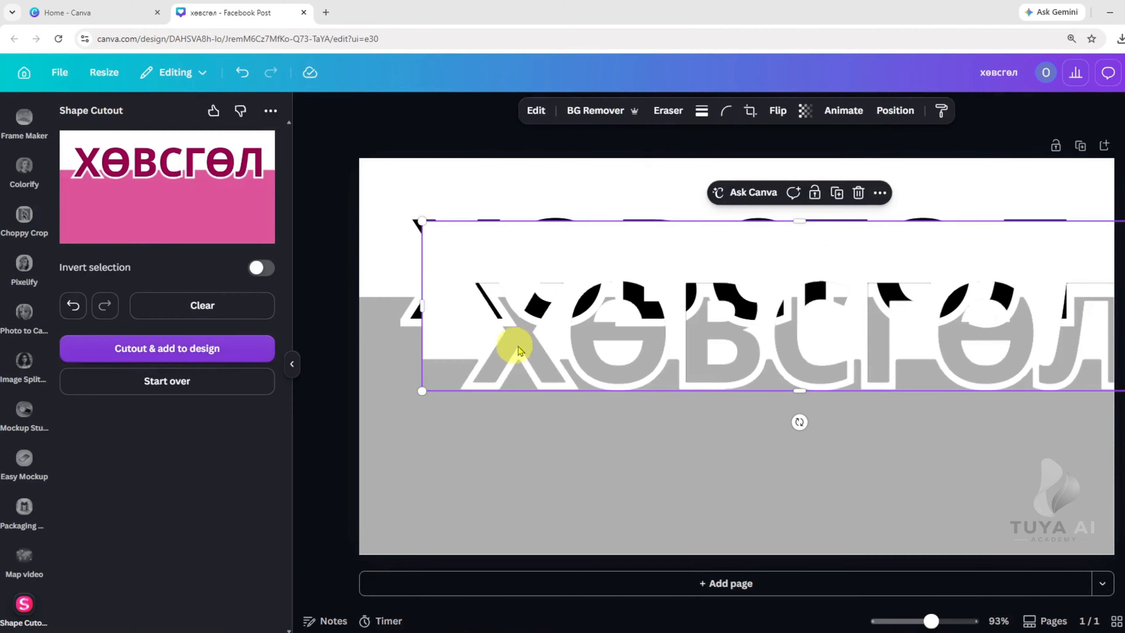
pyautogui.moveTo(519, 341); pyautogui.dragTo(452, 279)
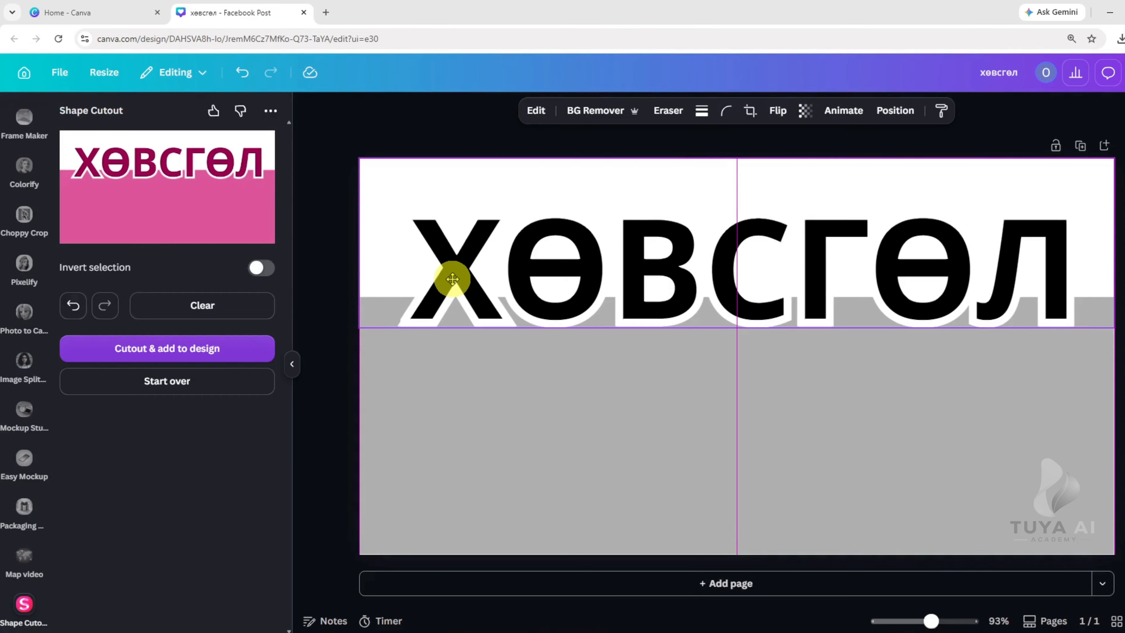
pyautogui.moveTo(452, 280); pyautogui.dragTo(454, 284)
# Add the uploaded 10.4-second rainbow-over-the-sea video to the page as a separate element over the heading and grey area.
pyautogui.scroll(10, 20, 266)
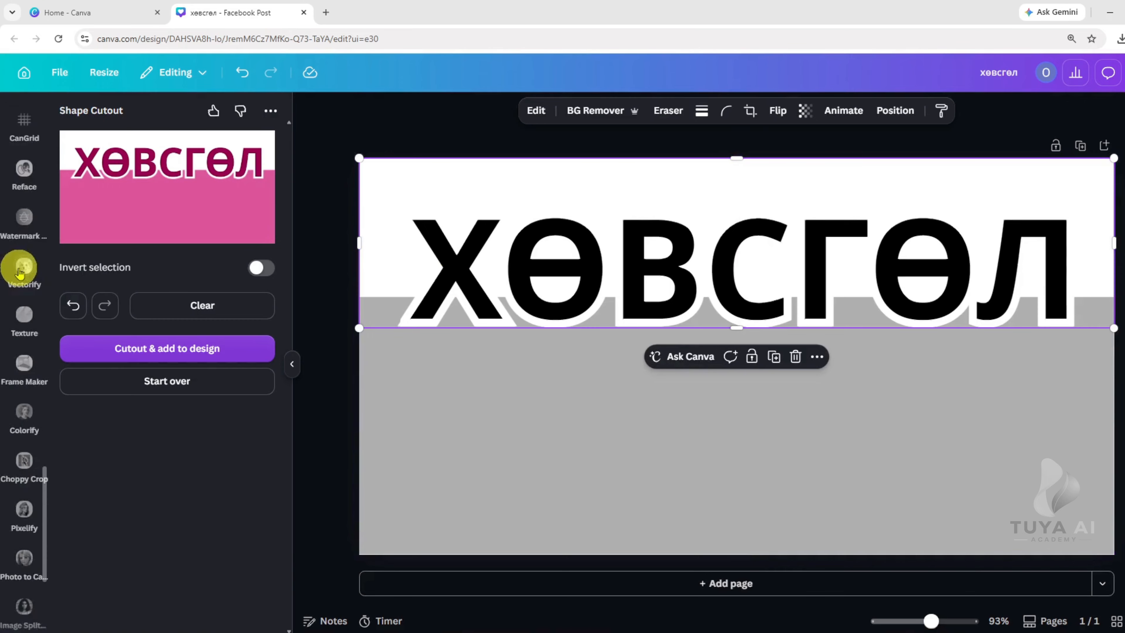
pyautogui.scroll(3, 20, 272)
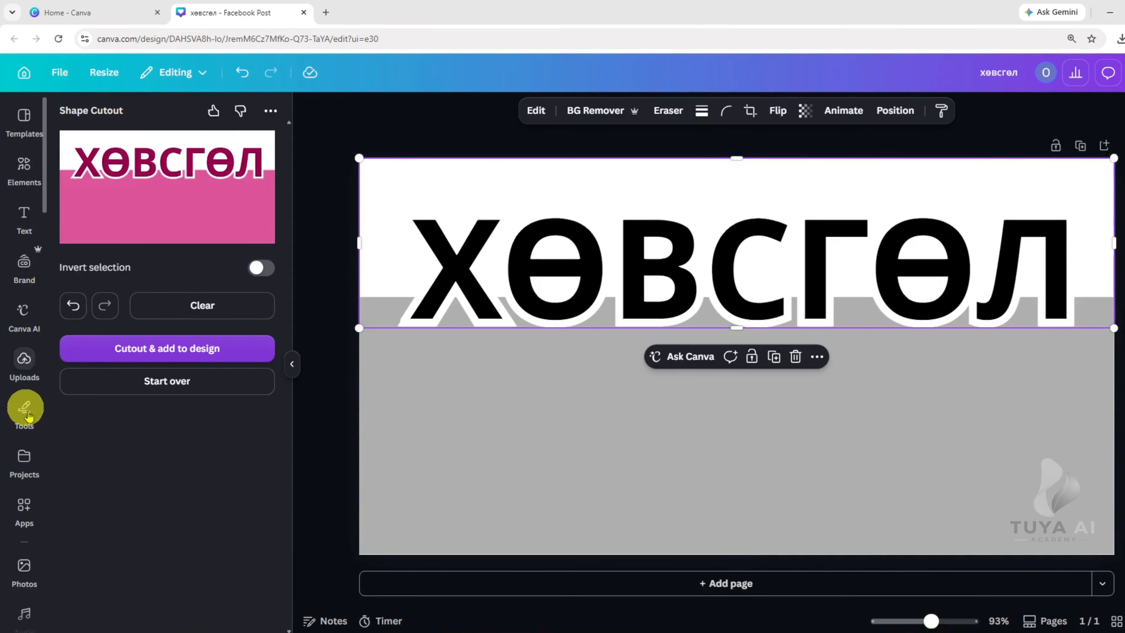
pyautogui.click(25, 365)
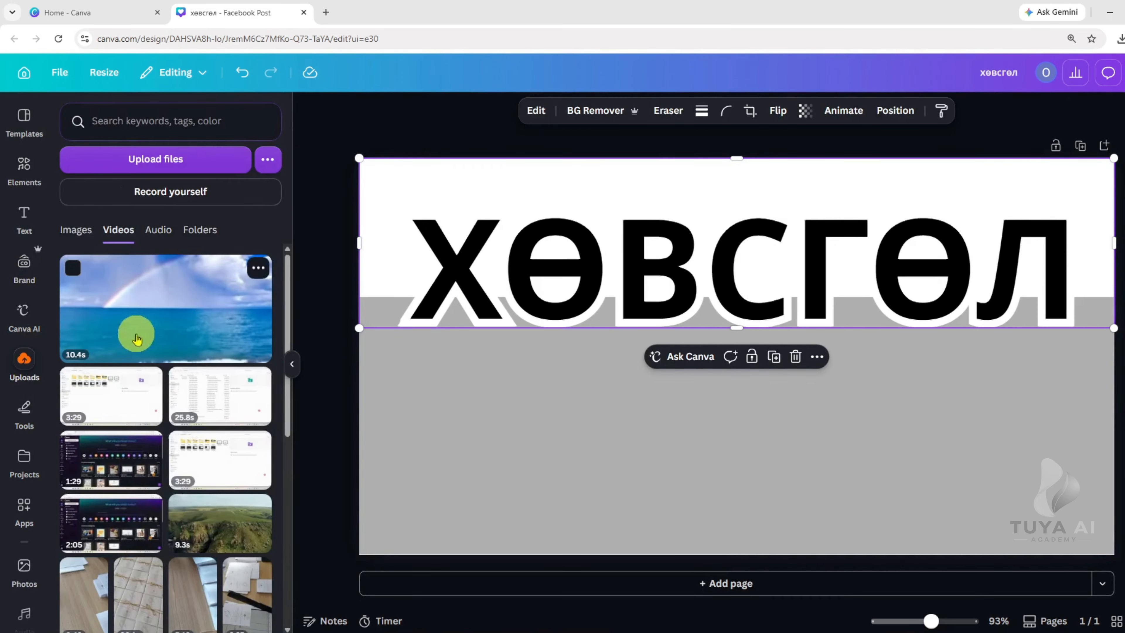
pyautogui.moveTo(143, 307); pyautogui.dragTo(442, 319)
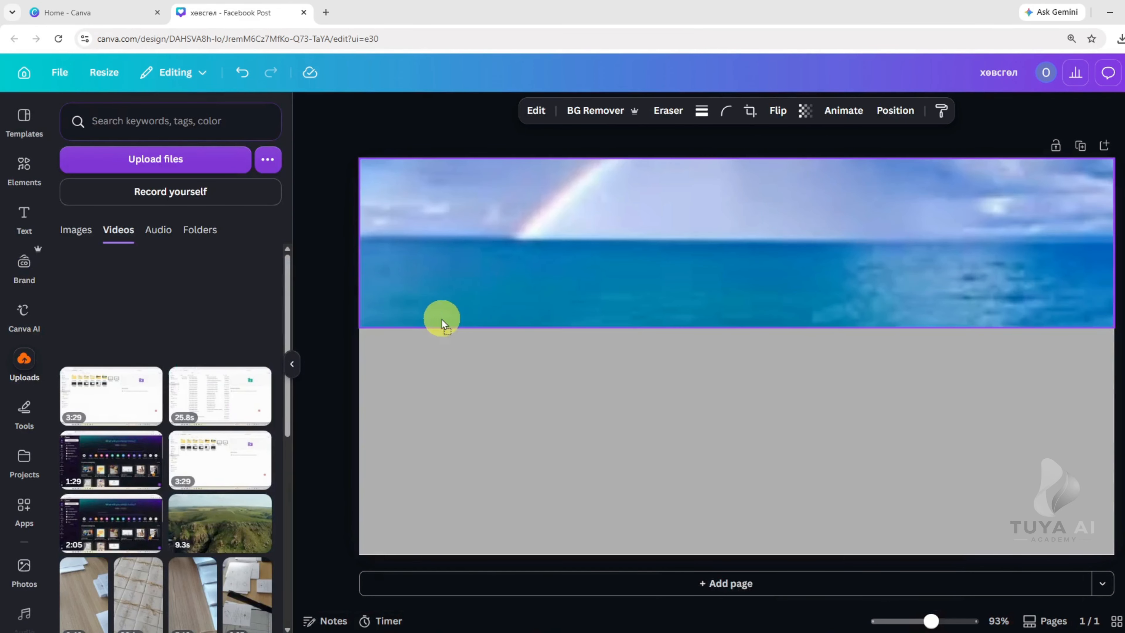
pyautogui.moveTo(366, 310); pyautogui.dragTo(482, 337)
pyautogui.click(483, 348)
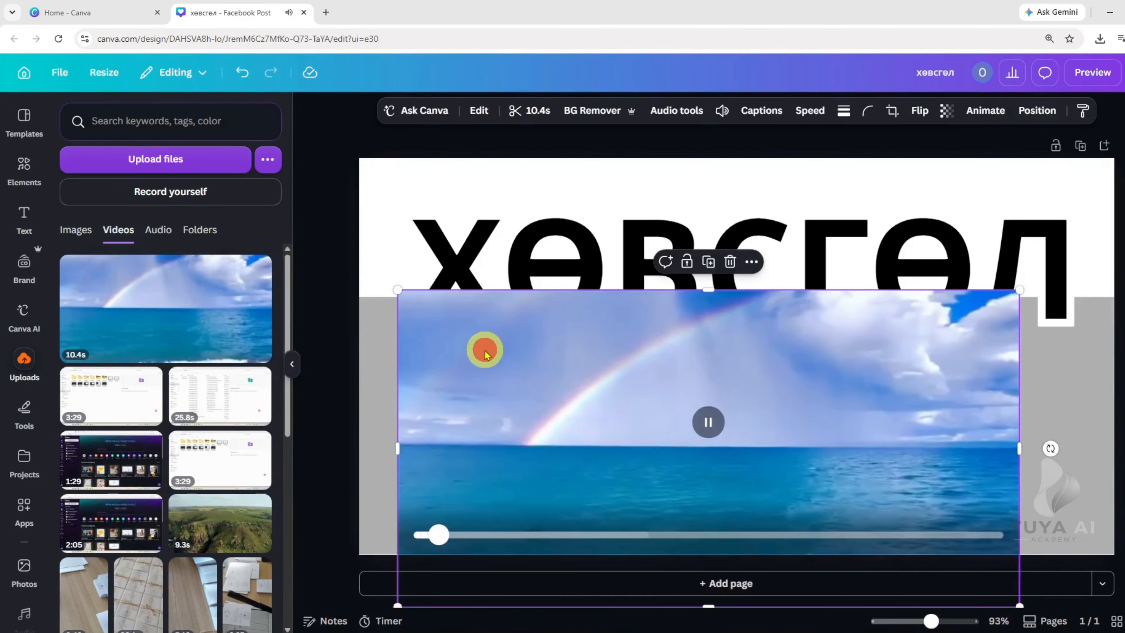
# Send the sea video one layer backward so it sits behind the white cutout.
pyautogui.rightClick(482, 325)
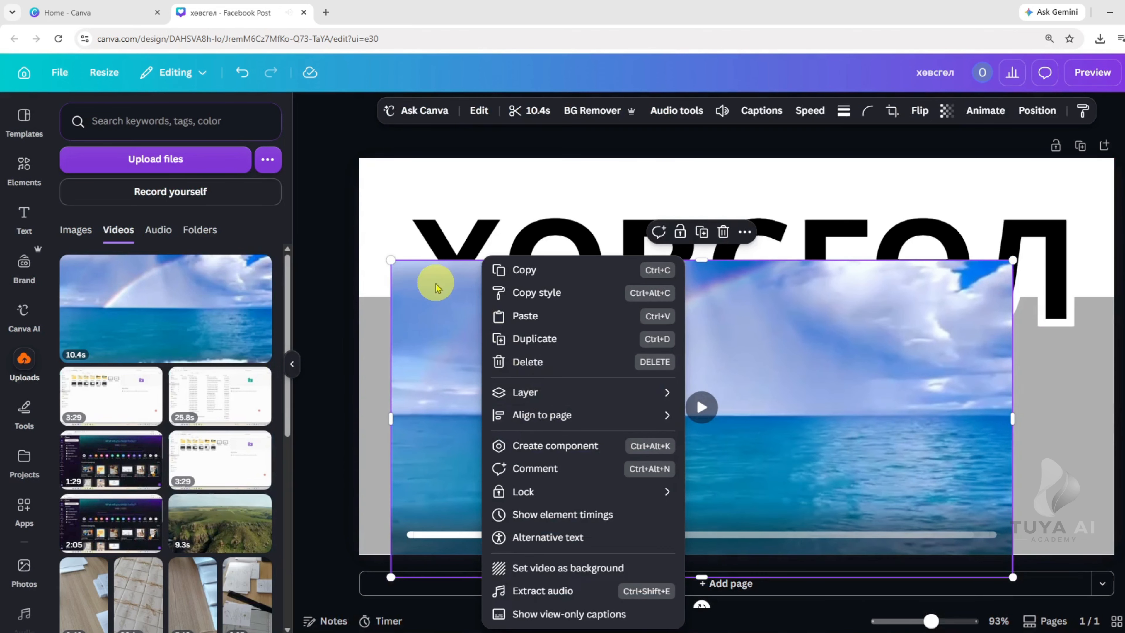
pyautogui.moveTo(527, 392)
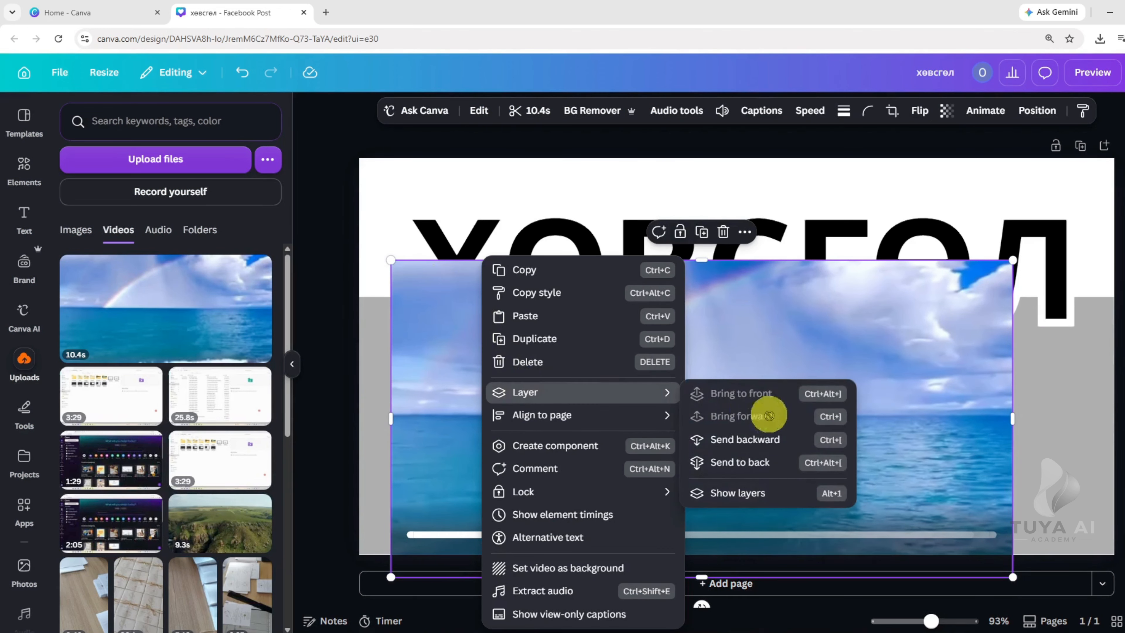
pyautogui.click(745, 440)
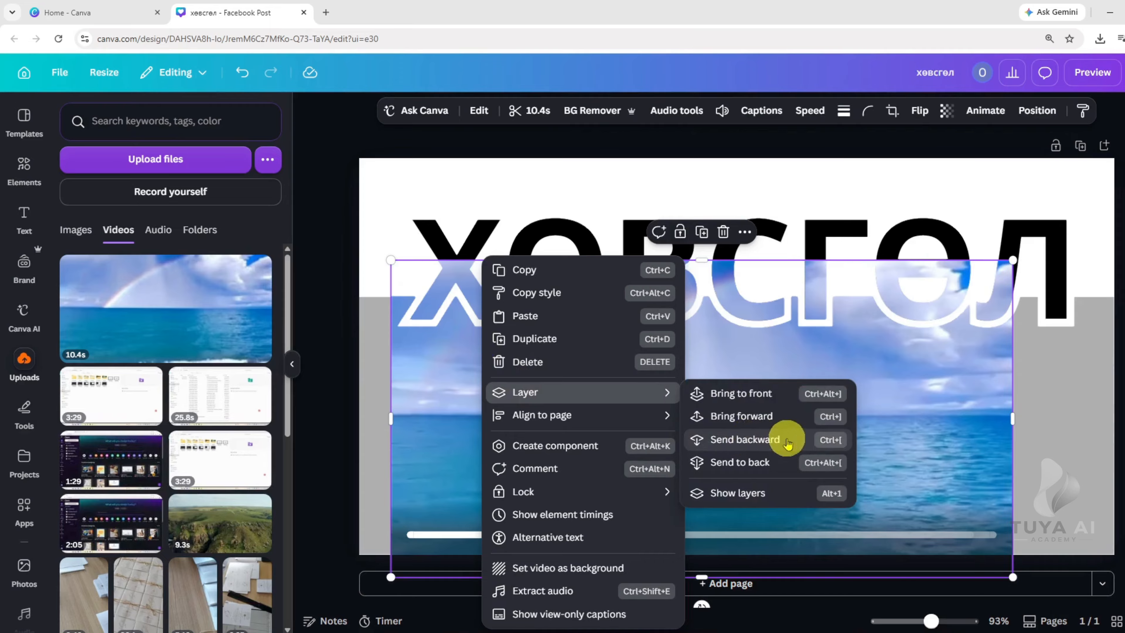
pyautogui.click(391, 260)
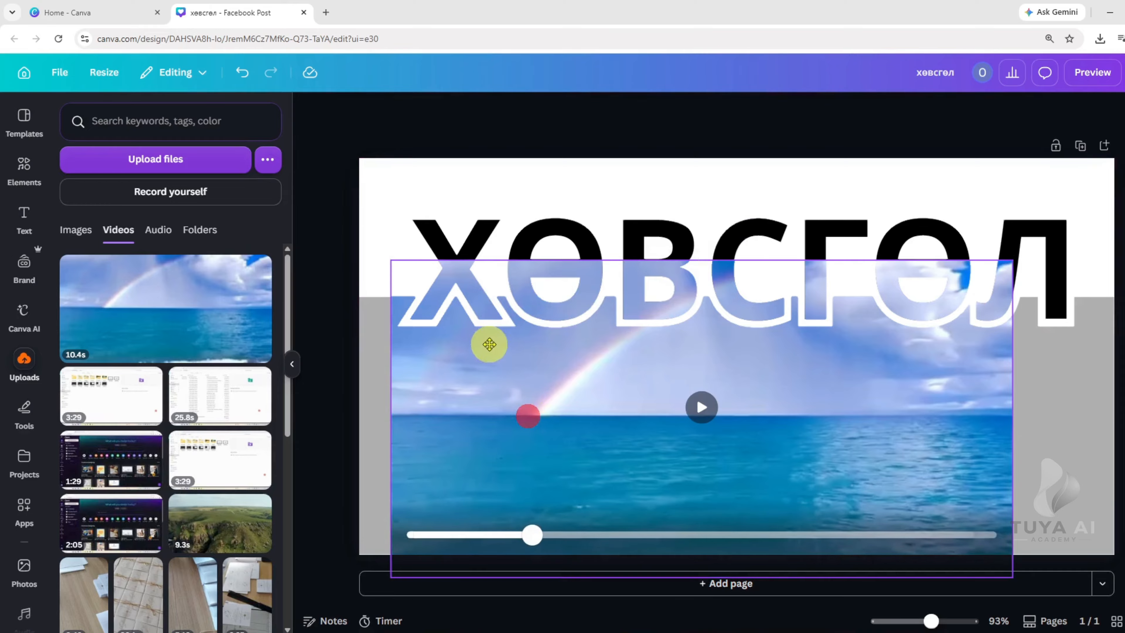
# Align the sea video with the page's upper-left corner, enlarge it to cover the whole page and play it from the start.
pyautogui.moveTo(814, 420); pyautogui.dragTo(786, 316)
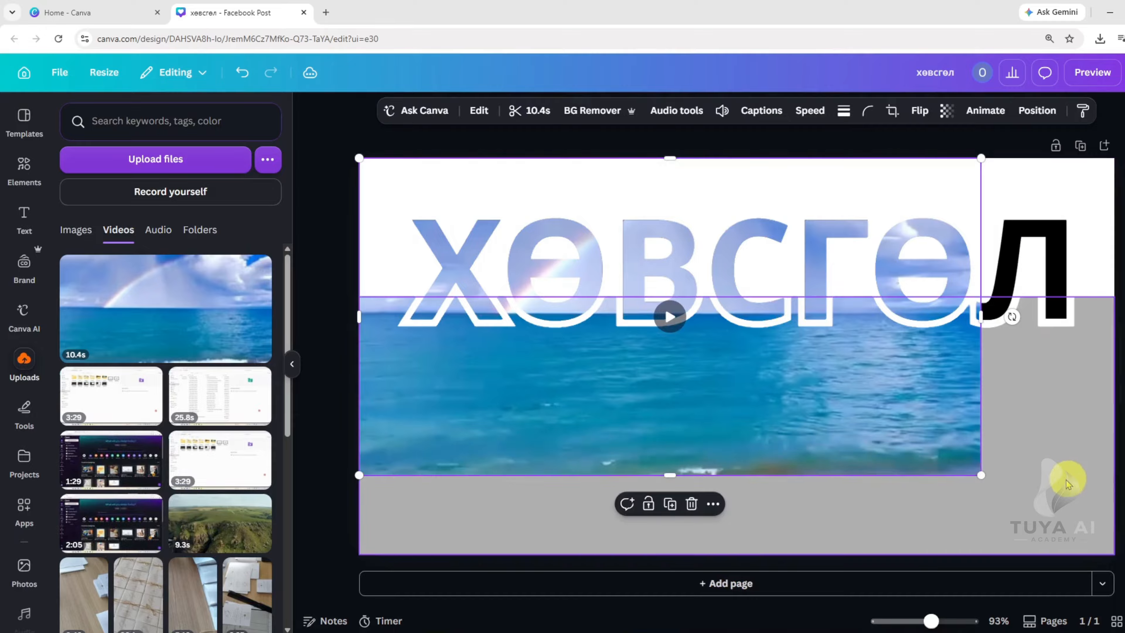
pyautogui.moveTo(982, 481); pyautogui.dragTo(1117, 587)
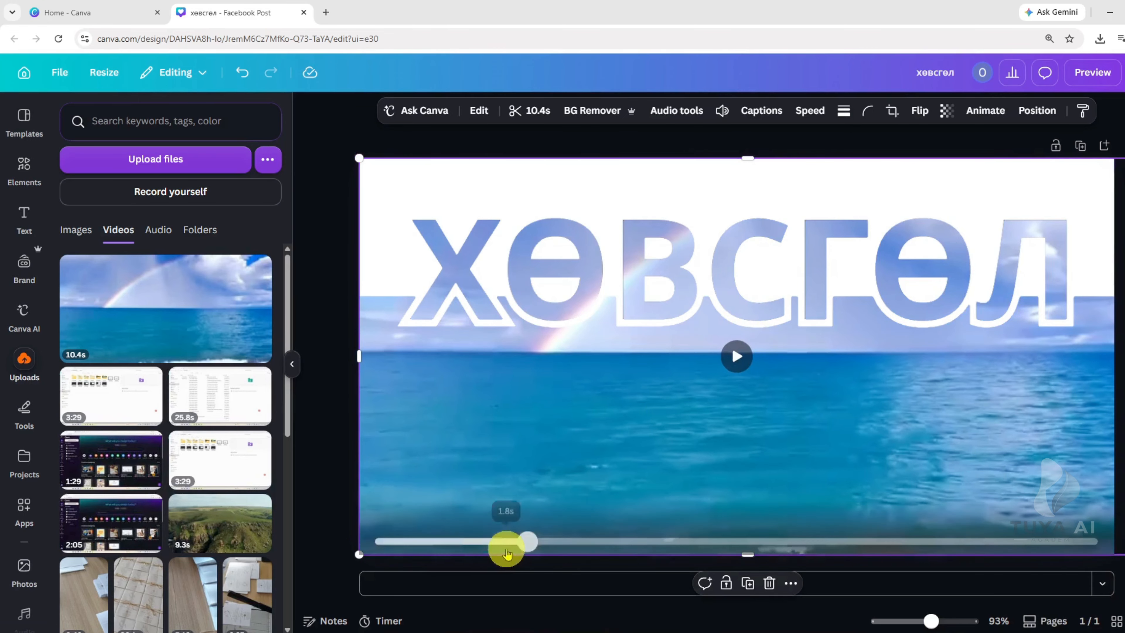
pyautogui.moveTo(528, 534); pyautogui.dragTo(380, 538)
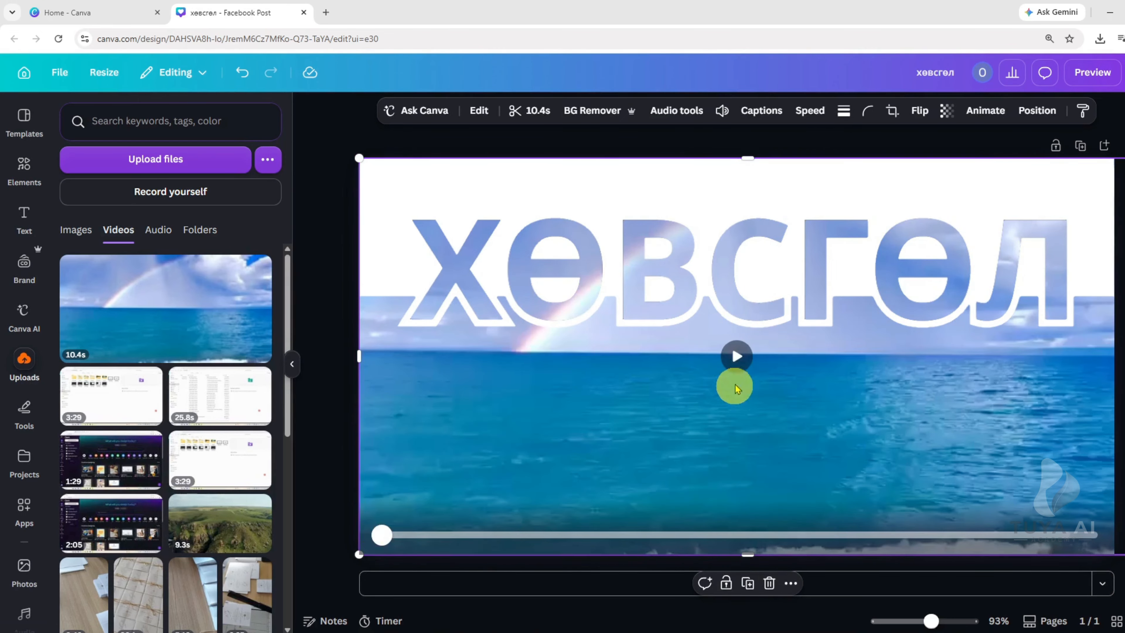
pyautogui.click(736, 362)
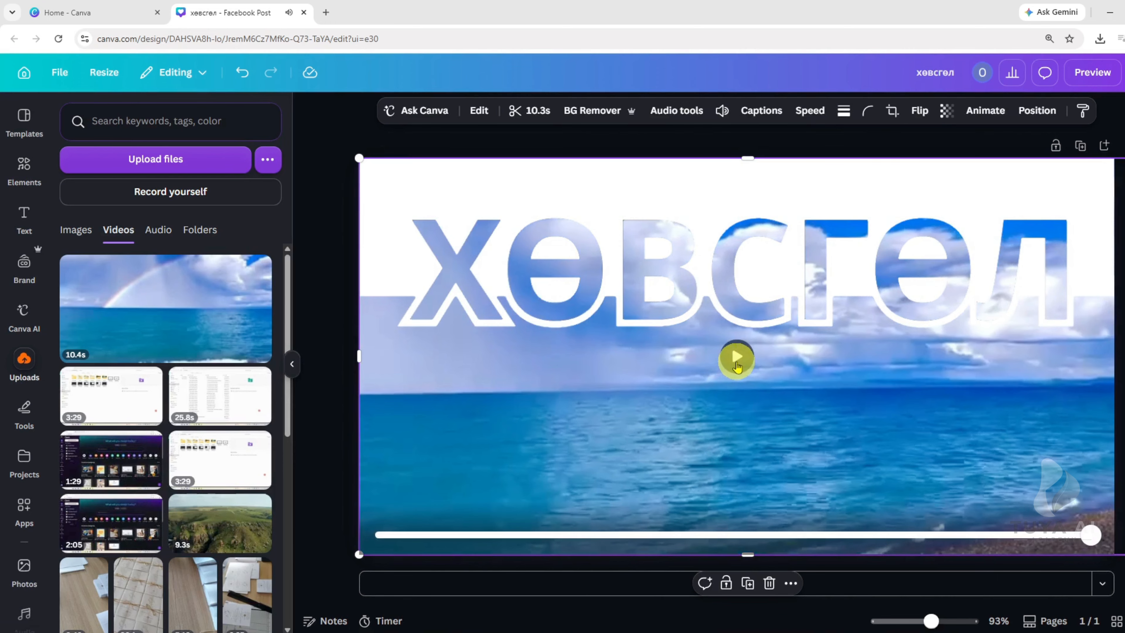
# Crop the sea video by enlarging and repositioning the footage within its frame, and play it back.
pyautogui.doubleClick(670, 426)
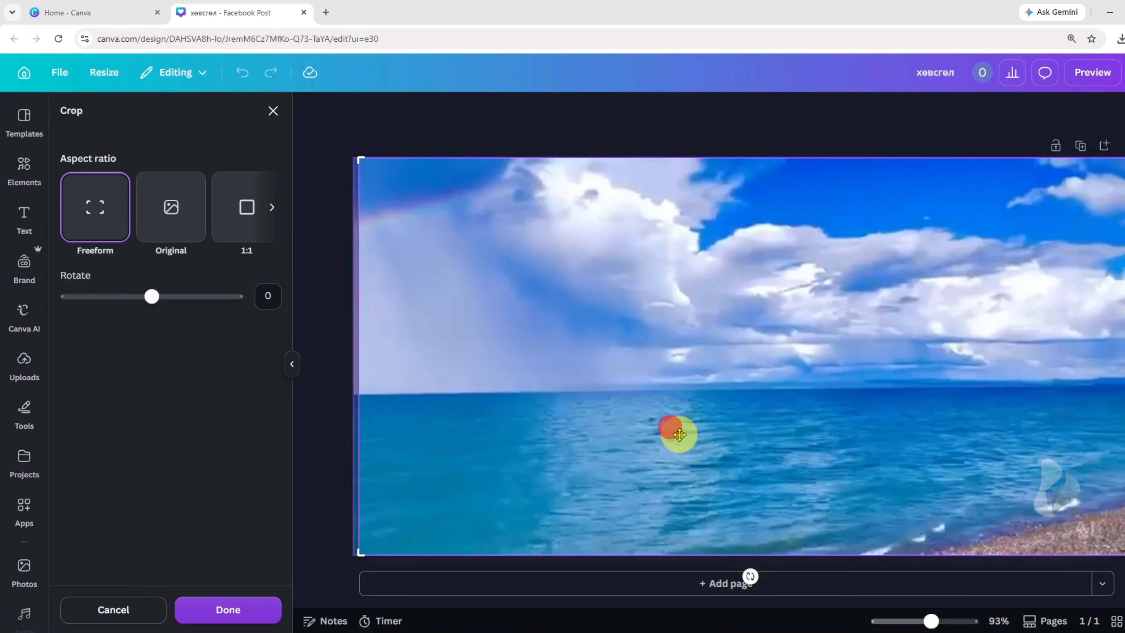
pyautogui.click(677, 434)
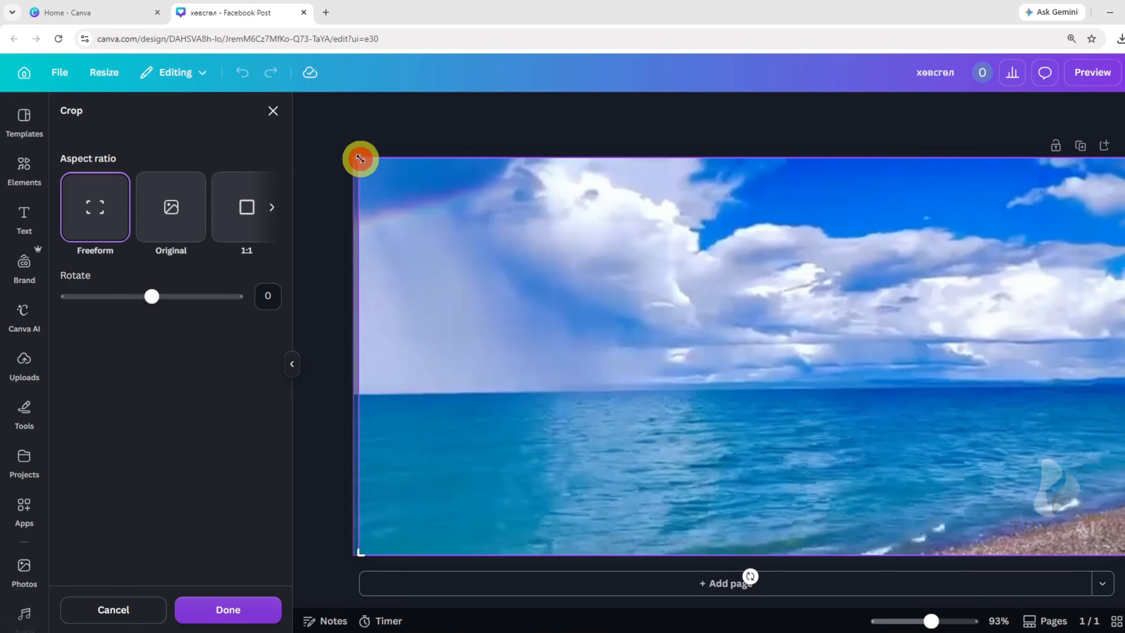
pyautogui.moveTo(360, 158); pyautogui.dragTo(195, 110)
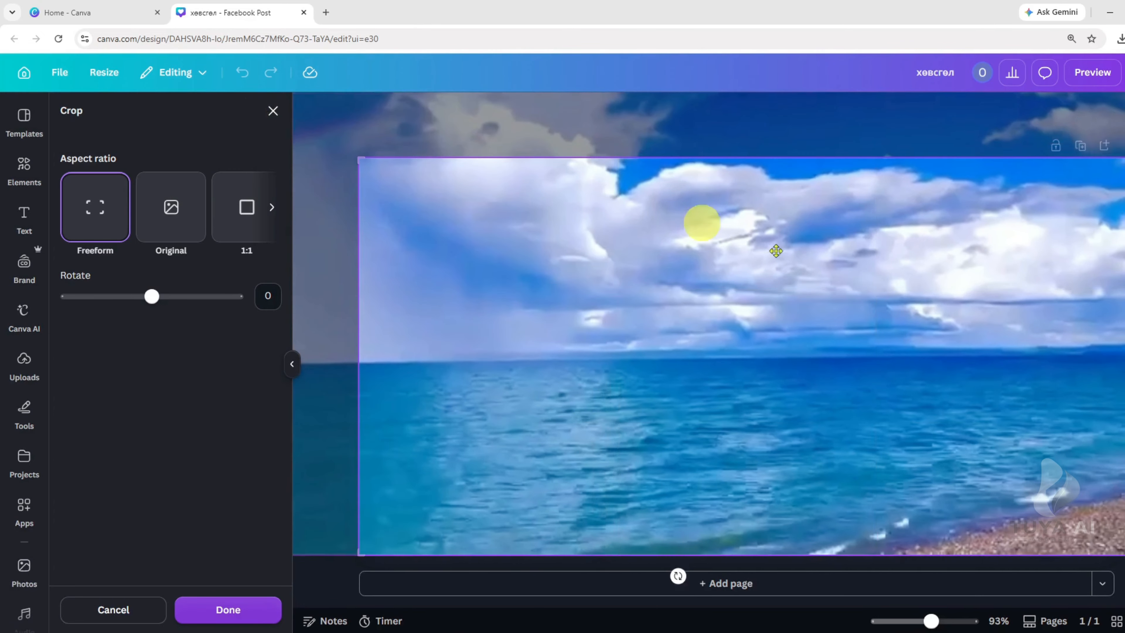
pyautogui.moveTo(776, 251); pyautogui.dragTo(773, 247)
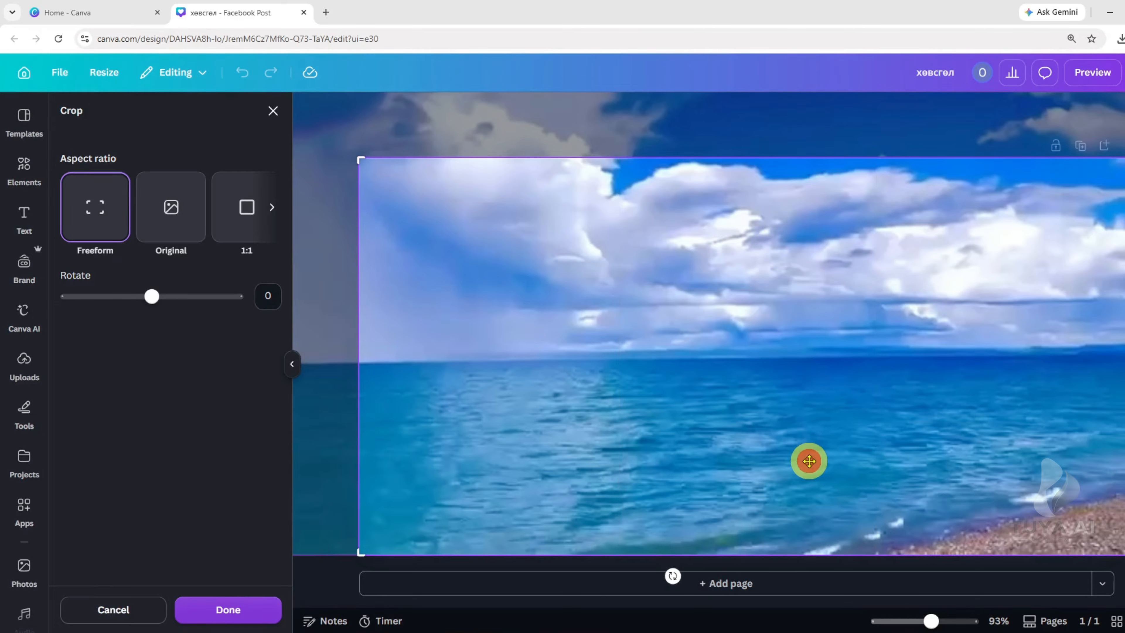
pyautogui.doubleClick(809, 461)
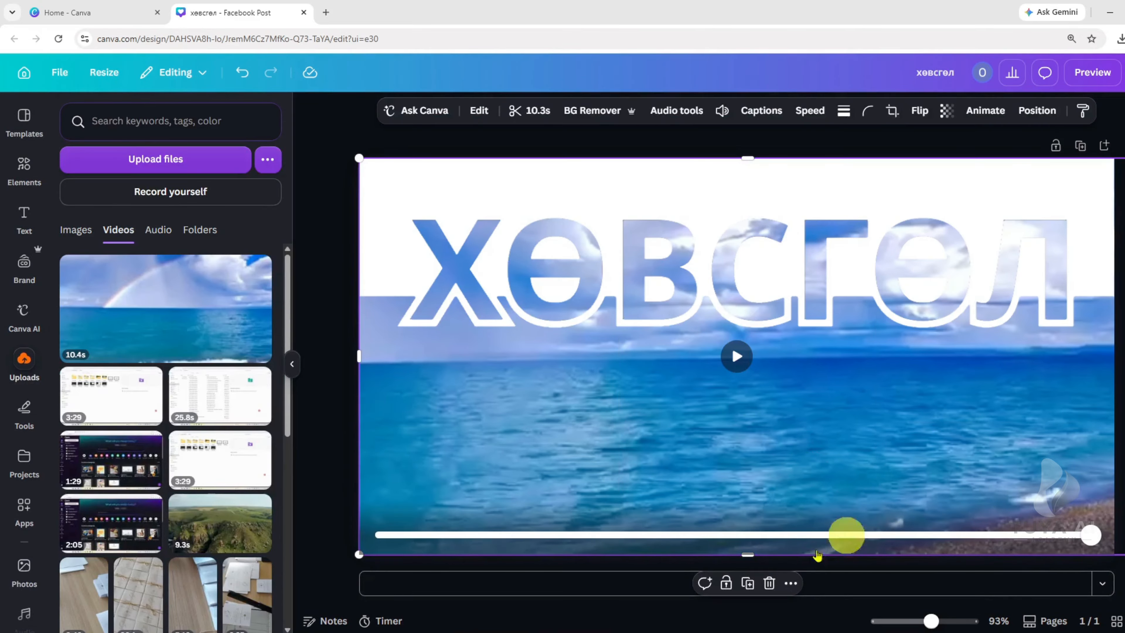
pyautogui.click(737, 357)
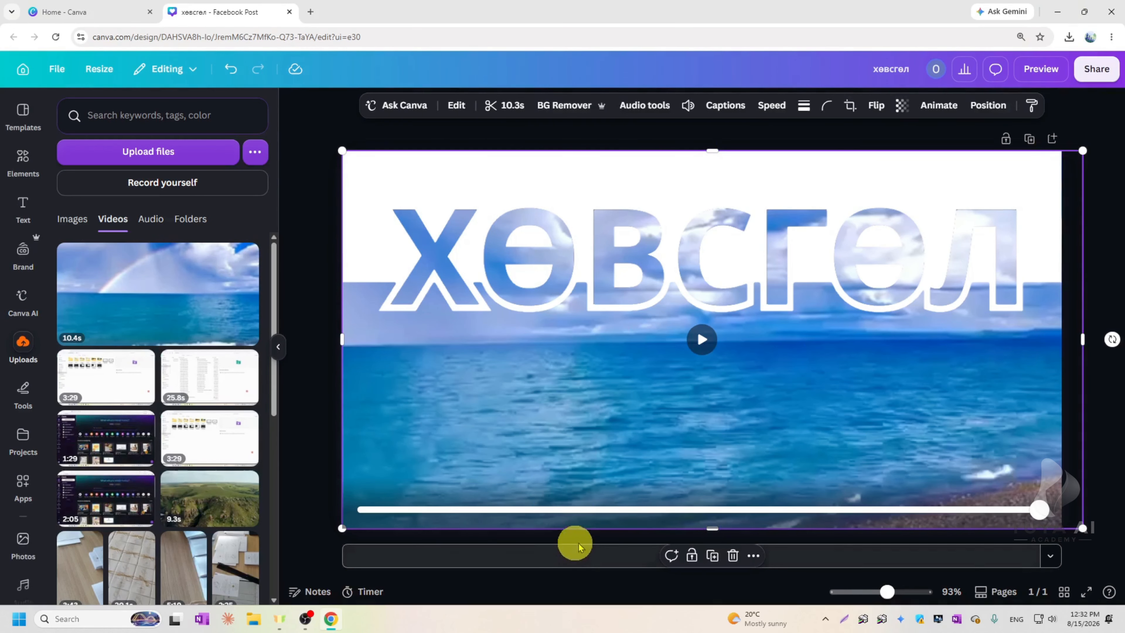
# Download the design as an MP4 Video at 1200 x 630px quality.
pyautogui.click(1097, 69)
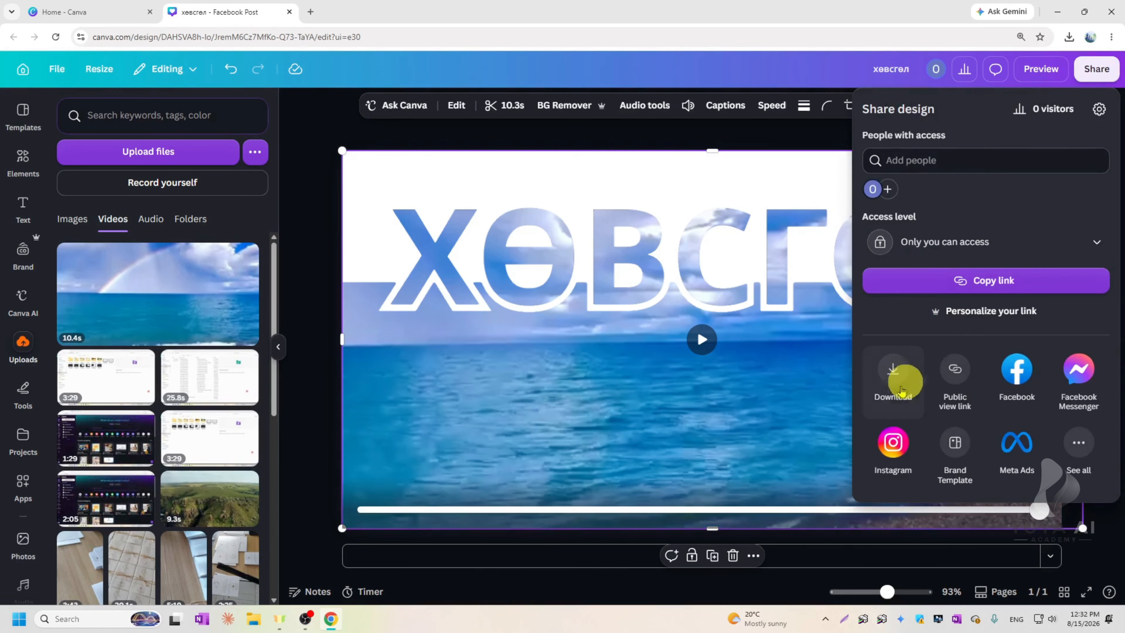
pyautogui.click(901, 390)
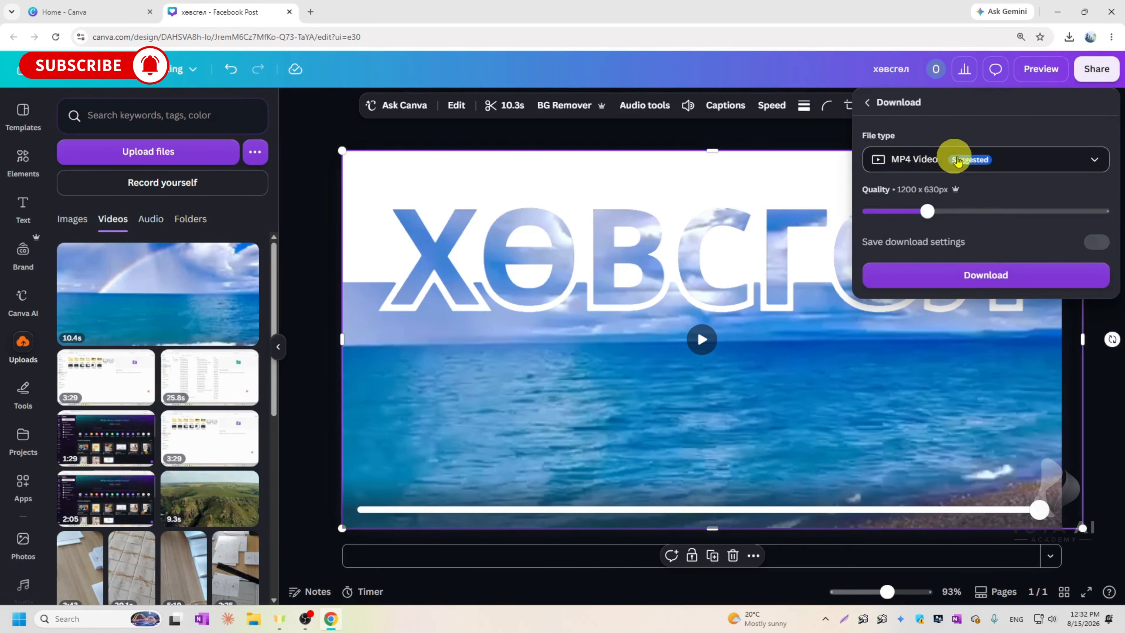
pyautogui.click(991, 279)
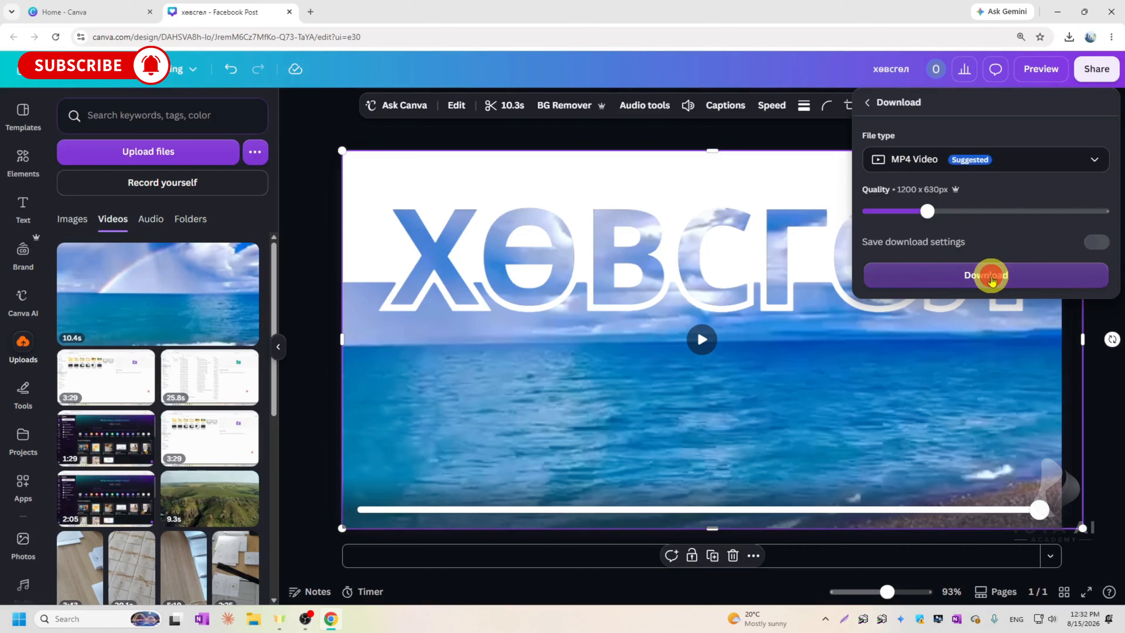